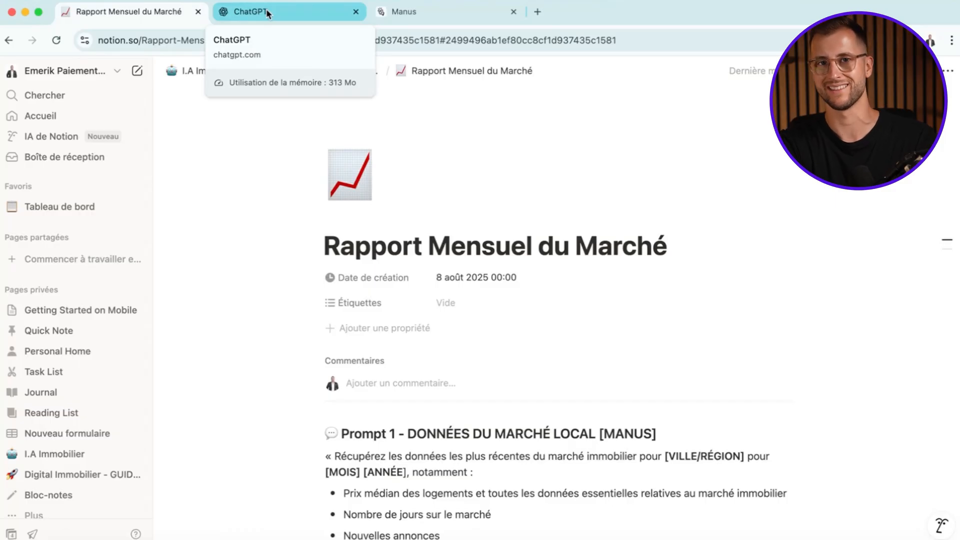
- Copy the Prompt 1 text on local market data from the Notion page into a new Manus task message
scroll(388, 225, "down", 5)
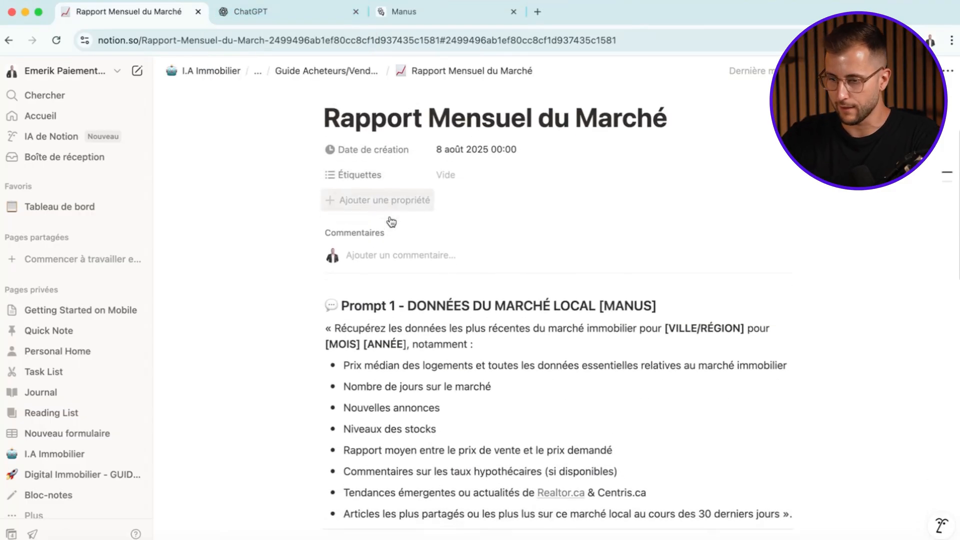
scroll(350, 210, "down", 4)
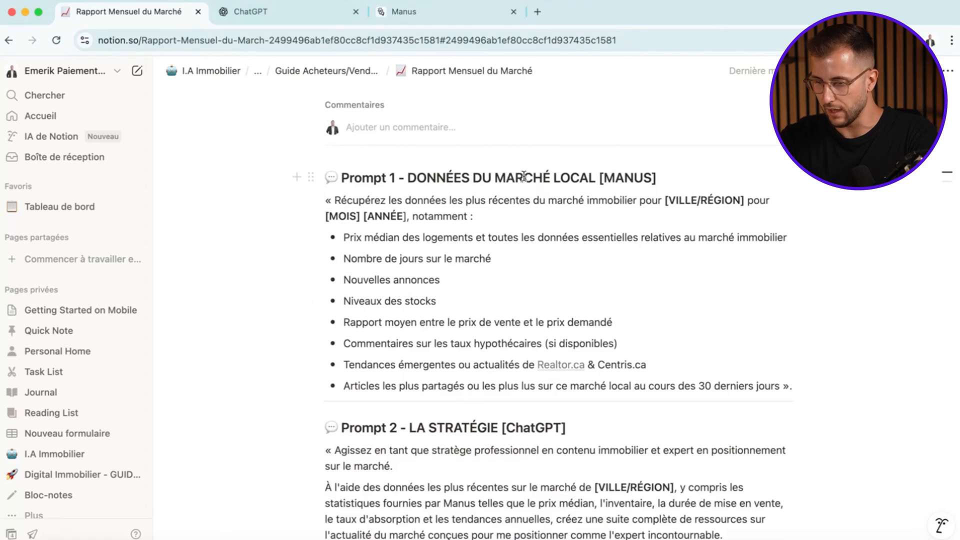
left_click_drag(334, 200, 796, 386)
left_click(400, 12)
left_click(446, 294)
key("super+v")
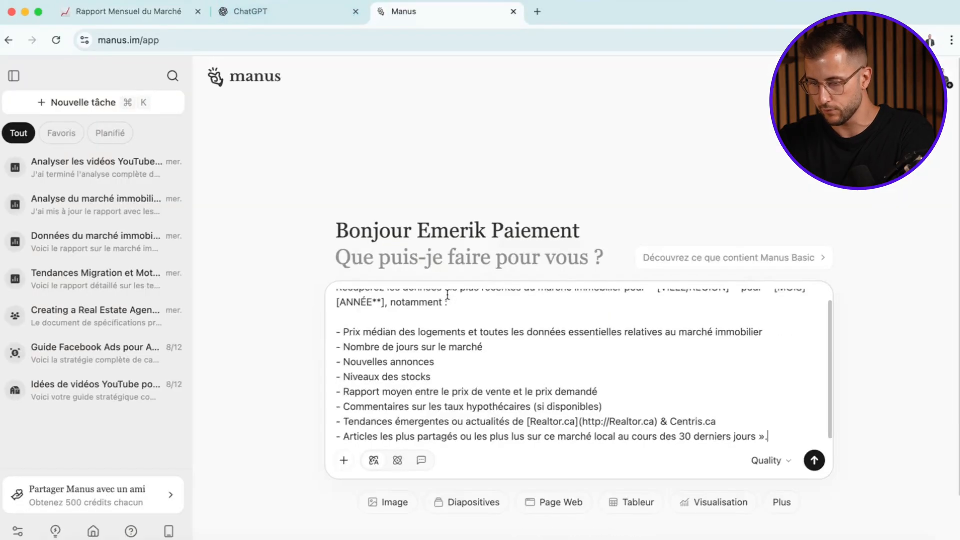
- Replace the [VILLE/RÉGION] placeholder in the prompt with "Gatineau (Outaouais)"
scroll(447, 295, "up", 1)
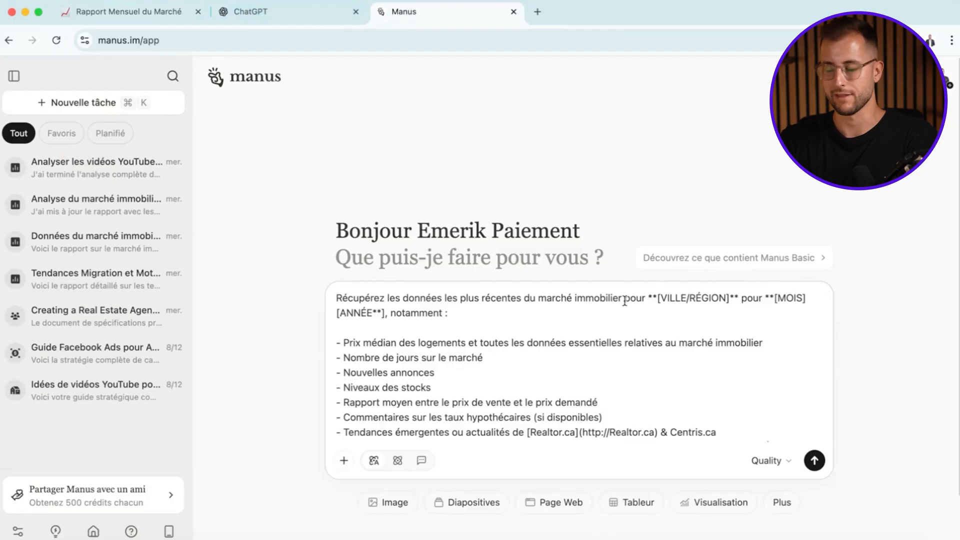
left_click_drag(730, 298, 676, 298)
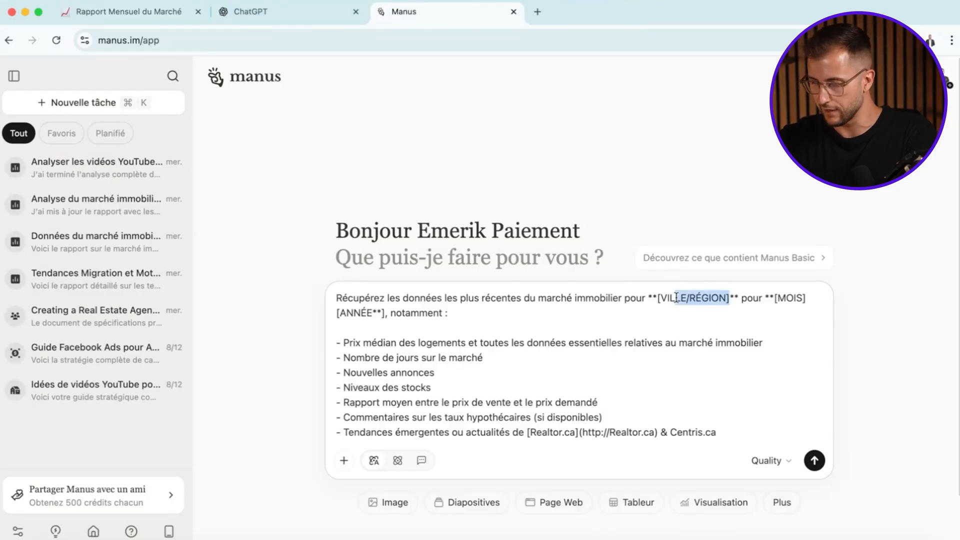
key("BackSpace")
key("BackSpace")
key("BackSpace")
key("BackSpace")
key("BackSpace")
type("Gatine")
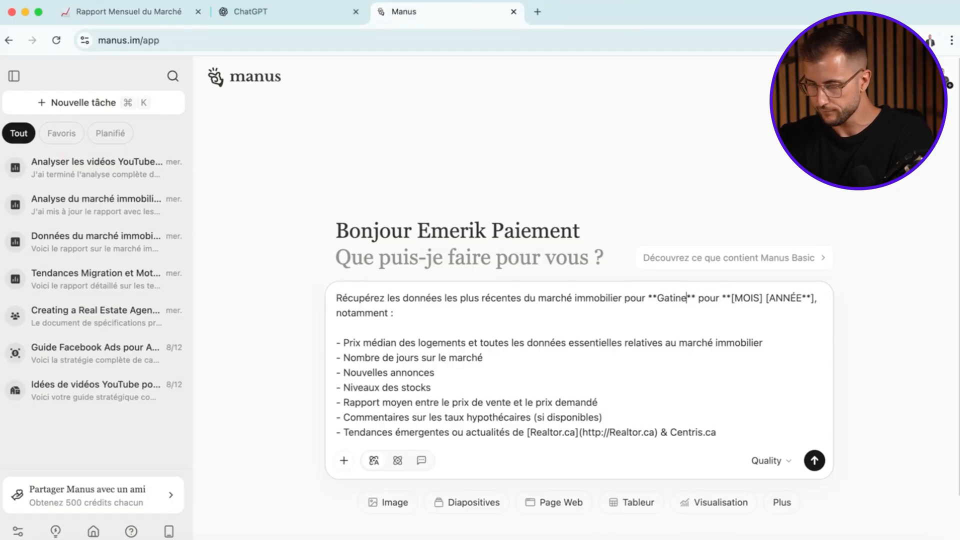
type("au (Outaouais)")
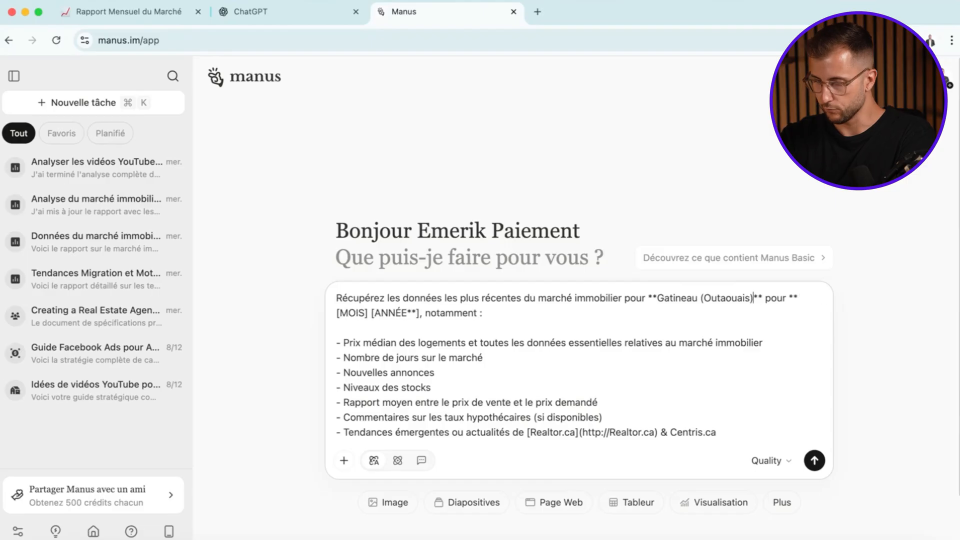
- Replace the [MOIS] and [ANNÉE] placeholders in the prompt with "Juin 2025" and remove the leftover characters before the comma
left_click_drag(368, 313, 348, 314)
key("BackSpace")
key("BackSpace")
key("BackSpace")
type("Juin 20")
key("Delete")
type("25")
key("Delete")
key("Delete")
key("Delete")
key("Delete")
key("Delete")
key("Delete")
key("Delete")
key("Delete")
key("Delete")
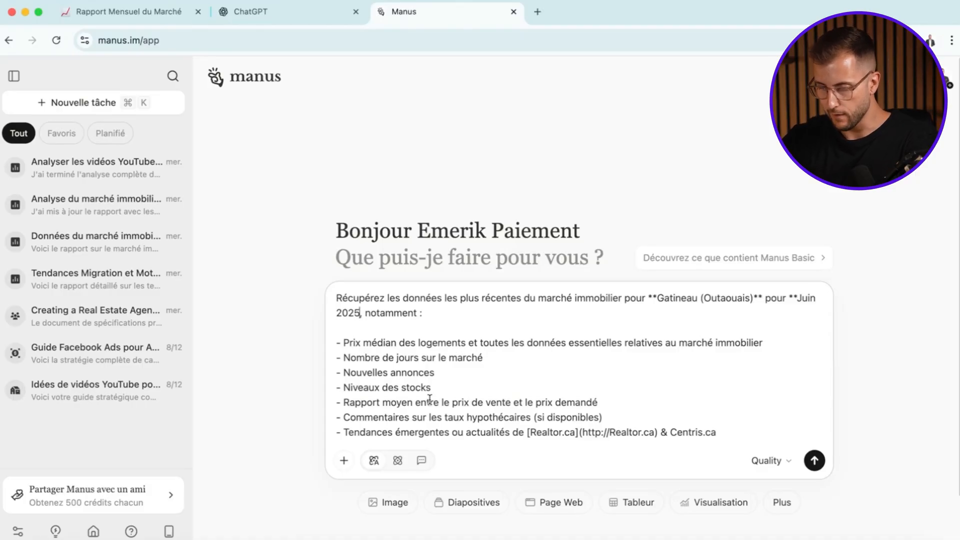
- Review the list of requested market data in the prompt and submit it to Manus
scroll(429, 398, "down", 1)
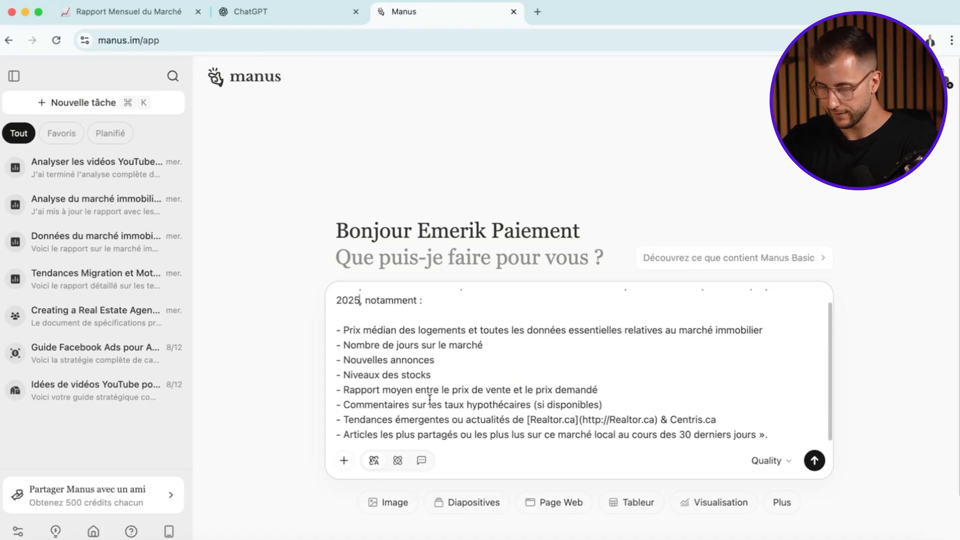
scroll(429, 398, "down", 1)
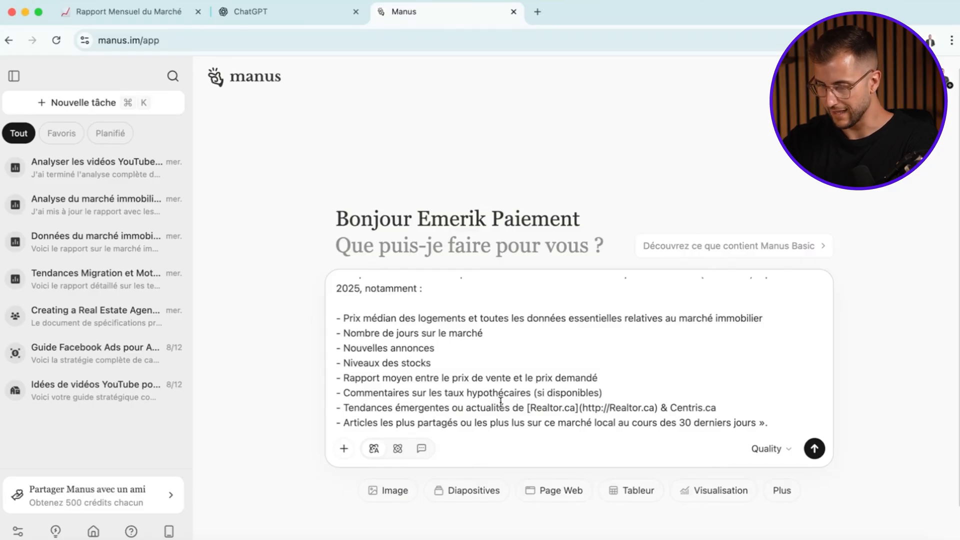
scroll(658, 398, "up", 2)
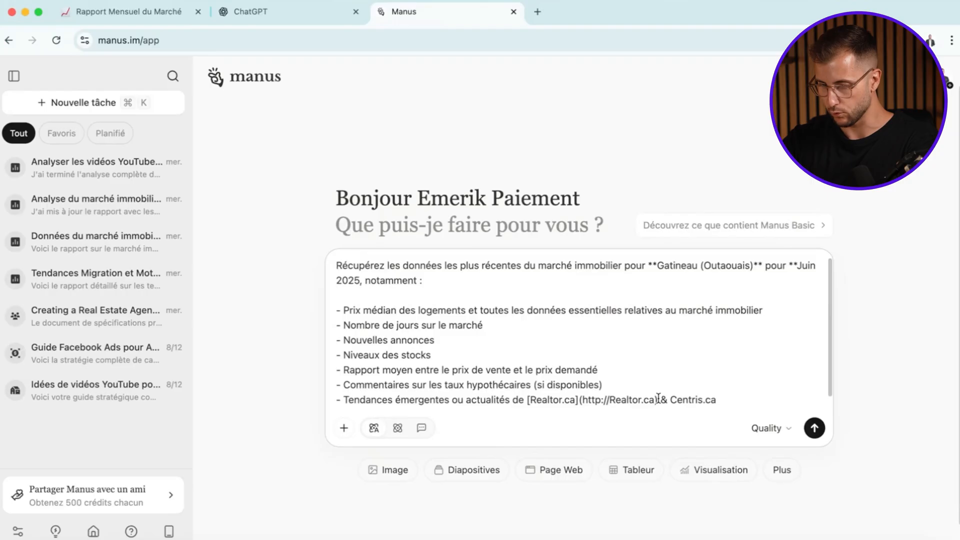
key("Return")
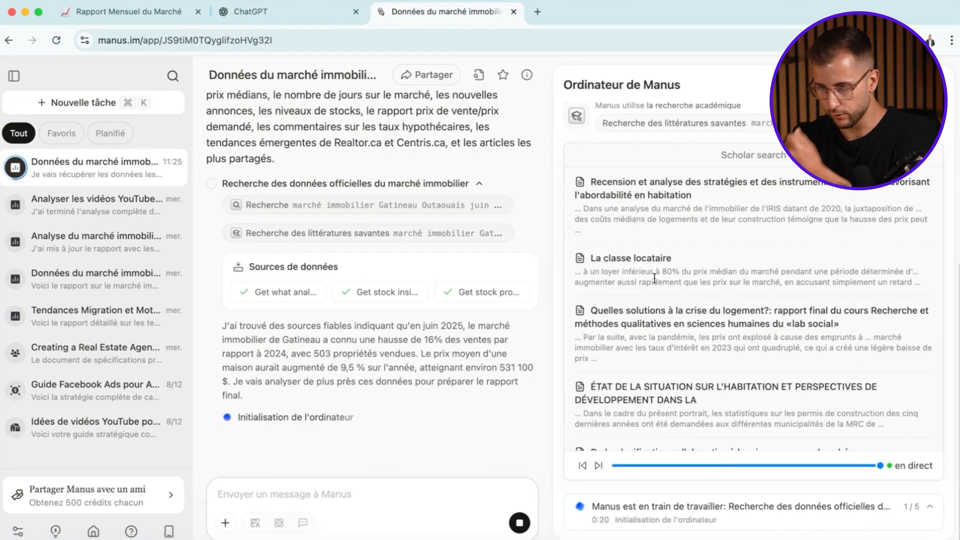
- Read the generated report's sections on key market indicators, median prices, days on market, new listings and stock levels
scroll(654, 278, "down", 6)
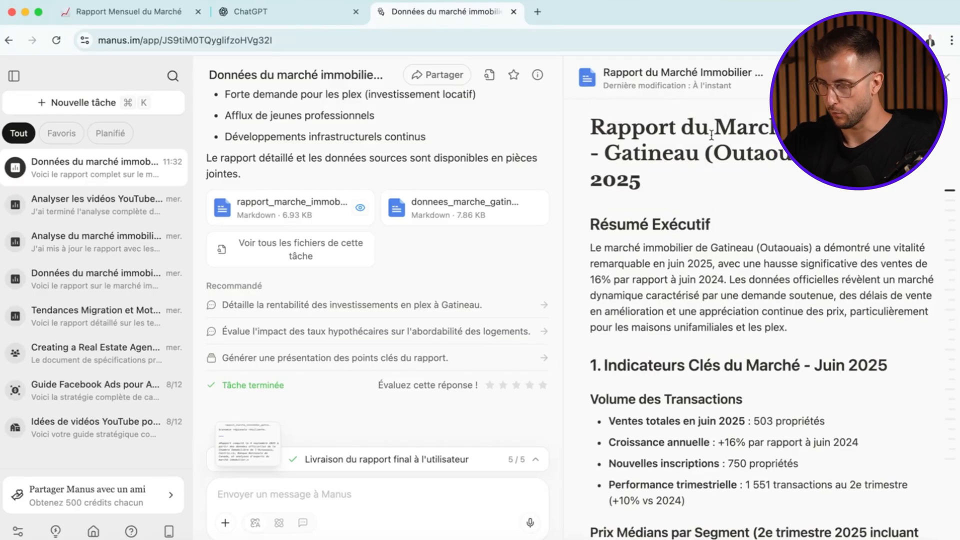
scroll(711, 230, "down", 4)
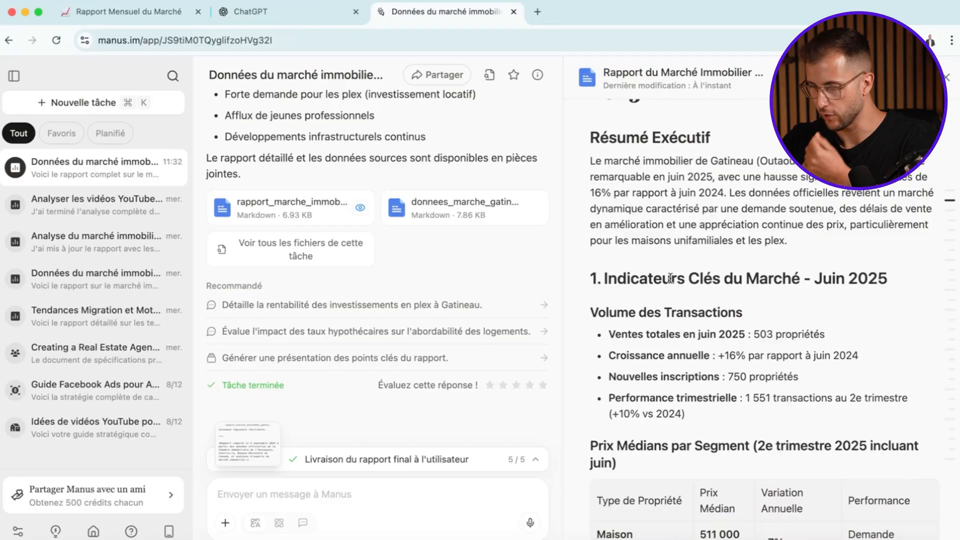
scroll(772, 299, "down", 3)
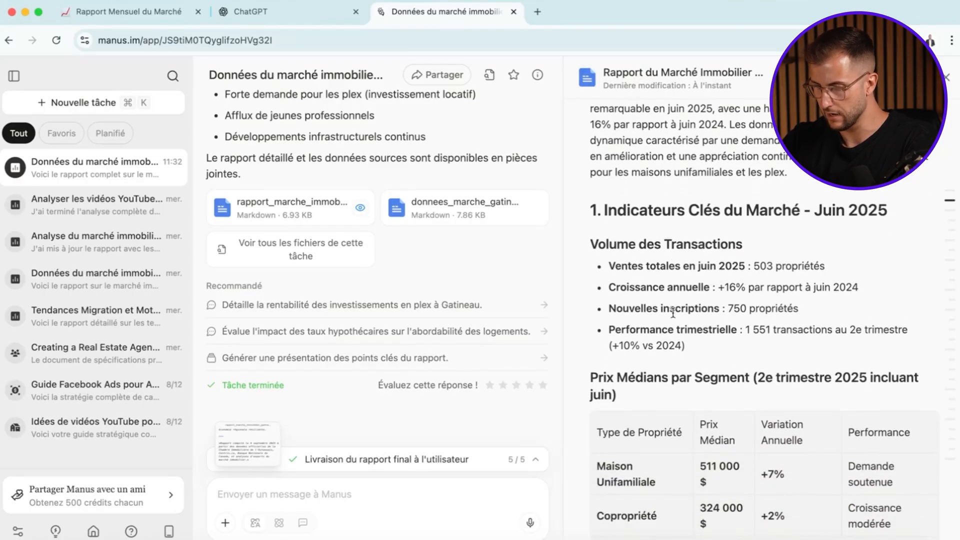
scroll(698, 317, "down", 1)
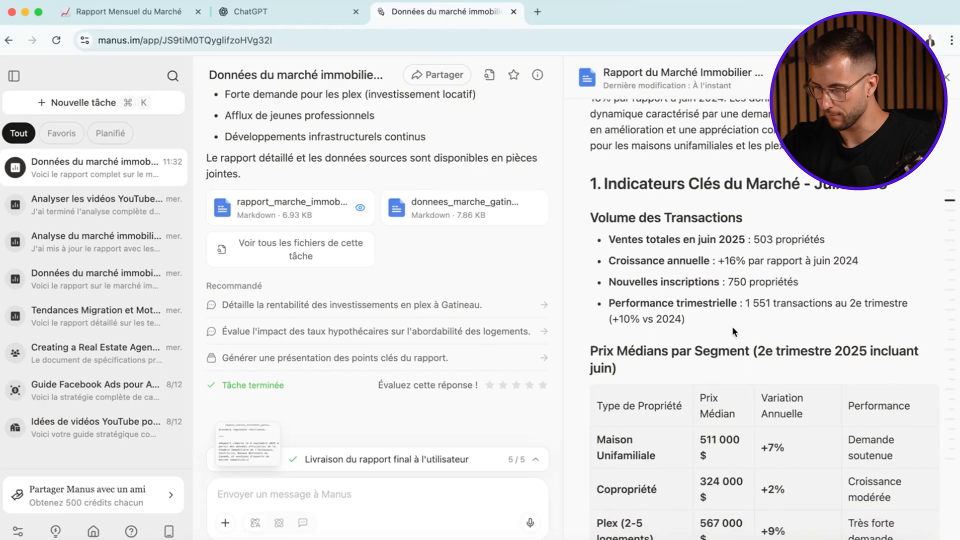
scroll(733, 332, "down", 5)
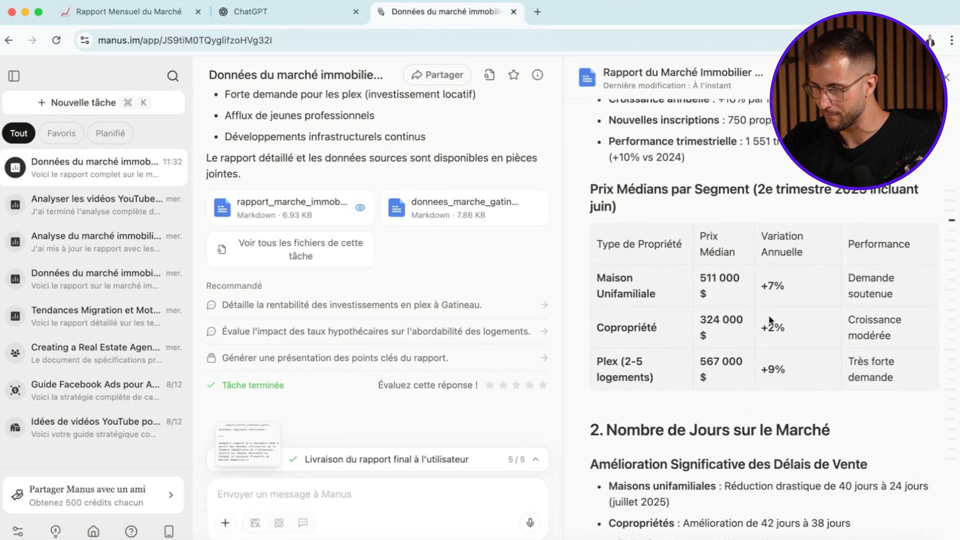
scroll(770, 320, "down", 5)
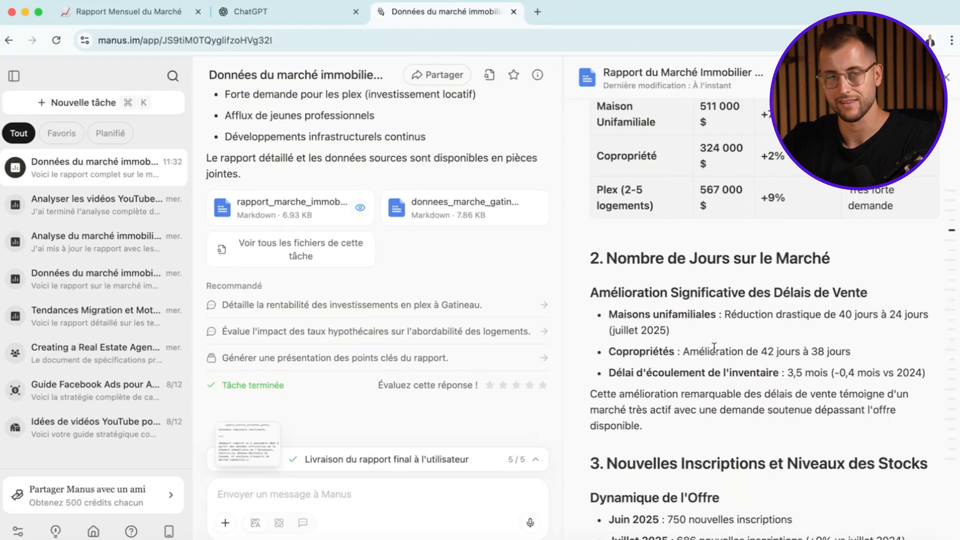
scroll(714, 346, "down", 1)
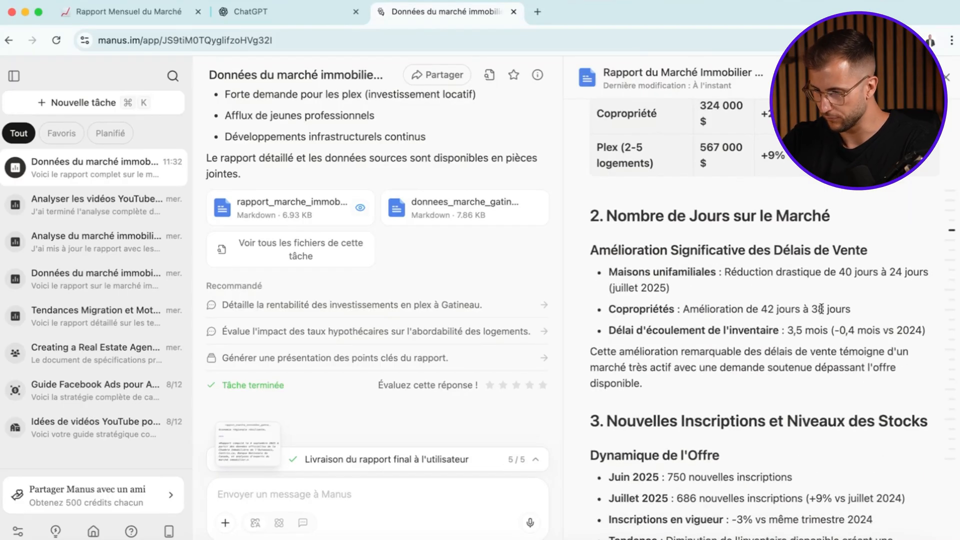
scroll(681, 309, "down", 2)
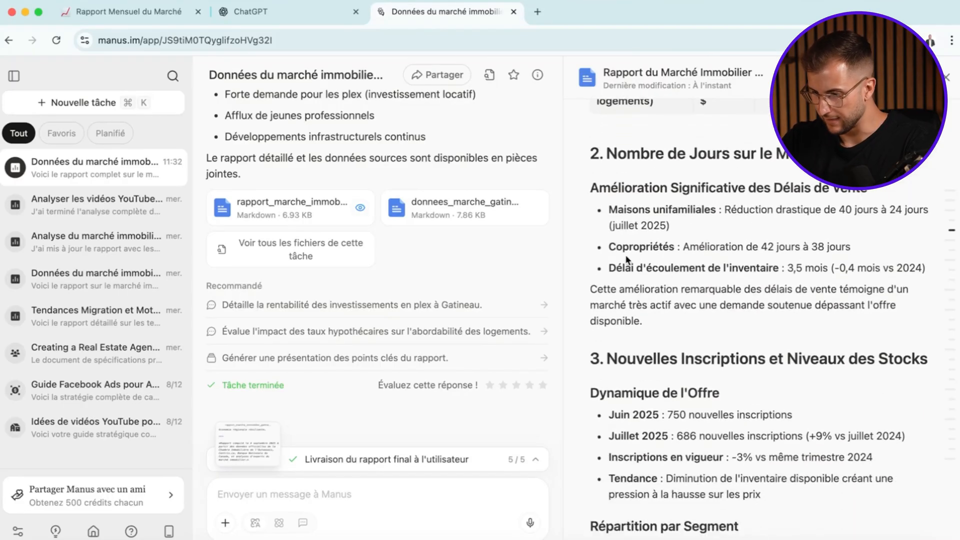
scroll(820, 278, "down", 3)
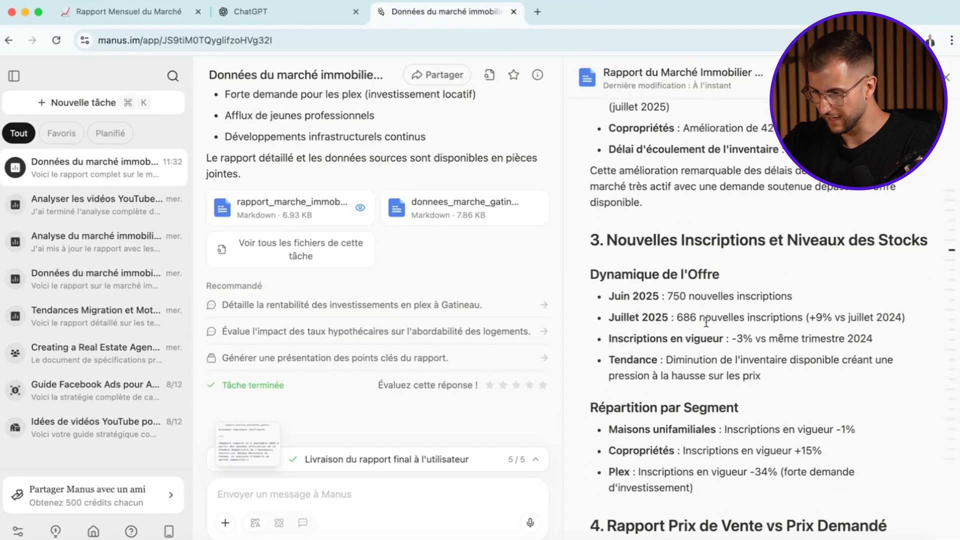
scroll(800, 372, "down", 1)
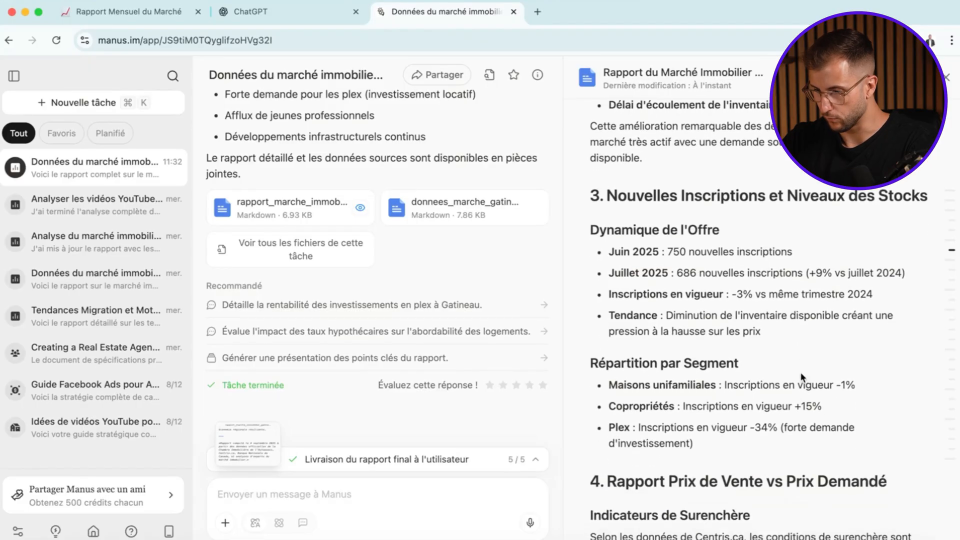
- Read the report's remaining sections on sale versus asking price, mortgage rates, emerging trends, recent articles and forecasts
scroll(800, 372, "down", 2)
scroll(796, 413, "down", 3)
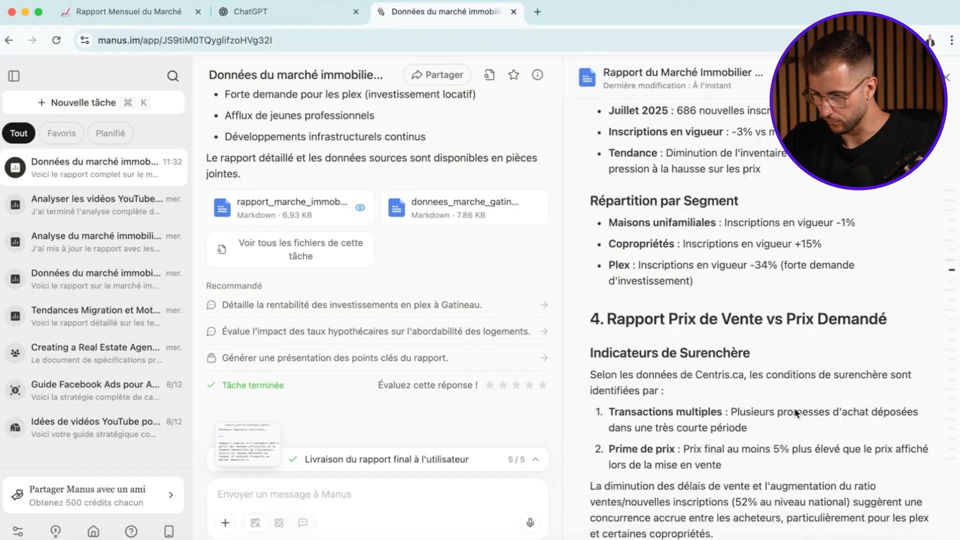
scroll(792, 386, "down", 1)
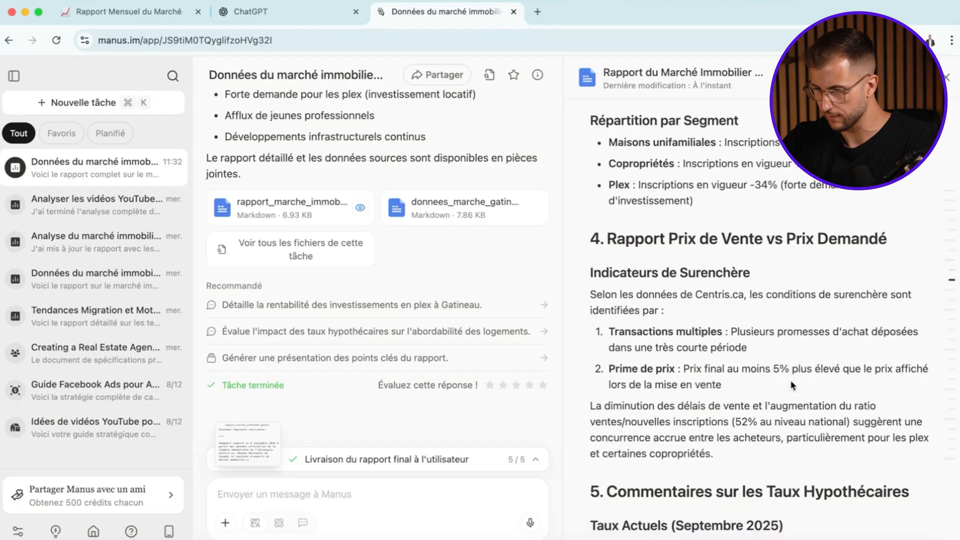
scroll(792, 377, "down", 6)
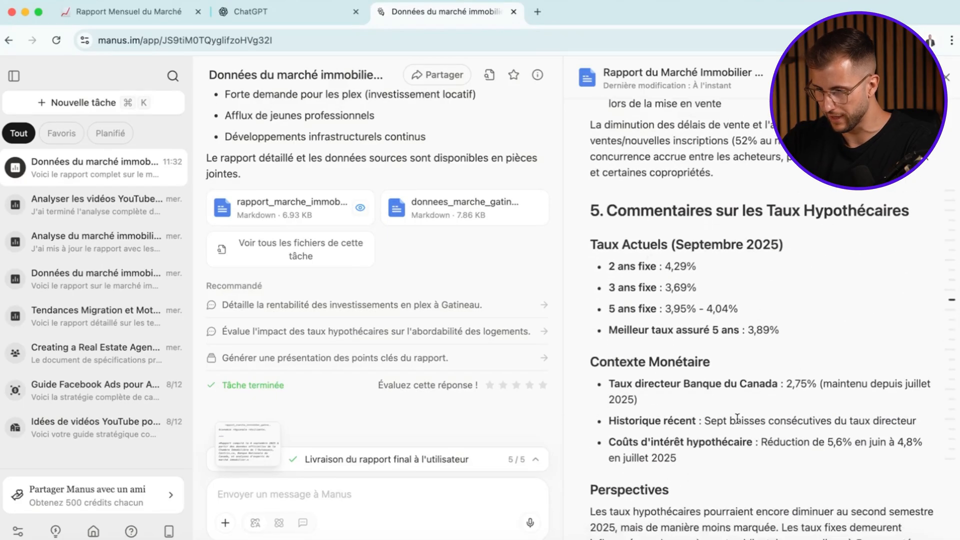
scroll(738, 423, "down", 2)
scroll(741, 395, "down", 1)
scroll(742, 391, "down", 1)
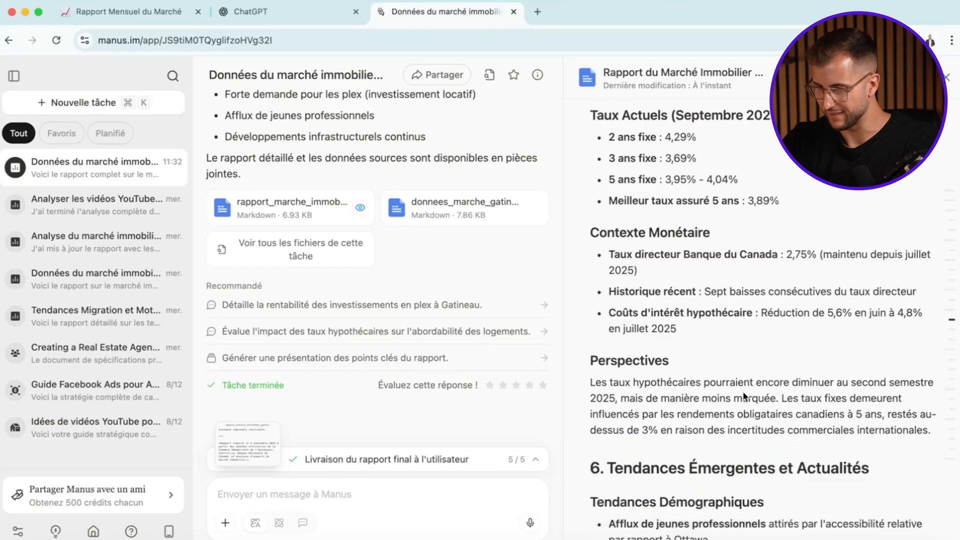
scroll(743, 395, "down", 6)
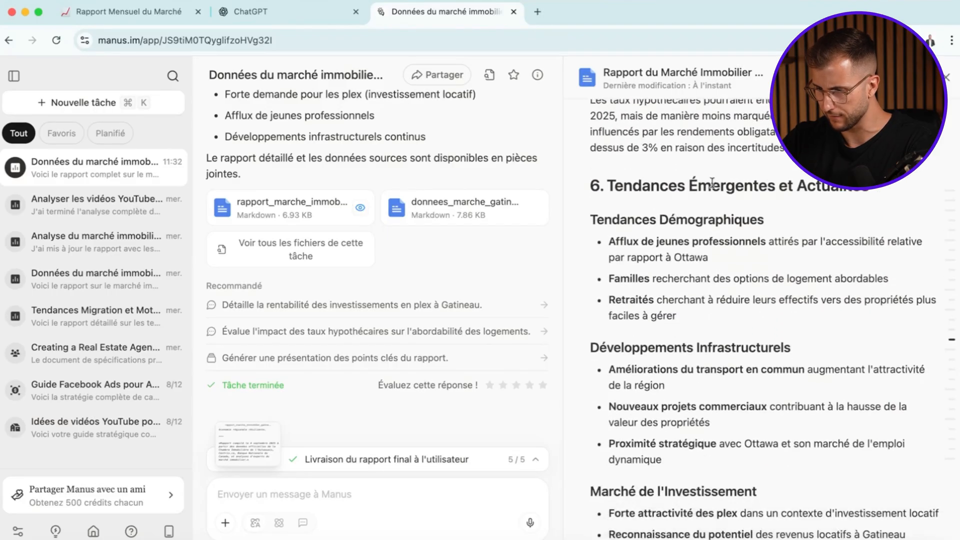
scroll(710, 239, "down", 3)
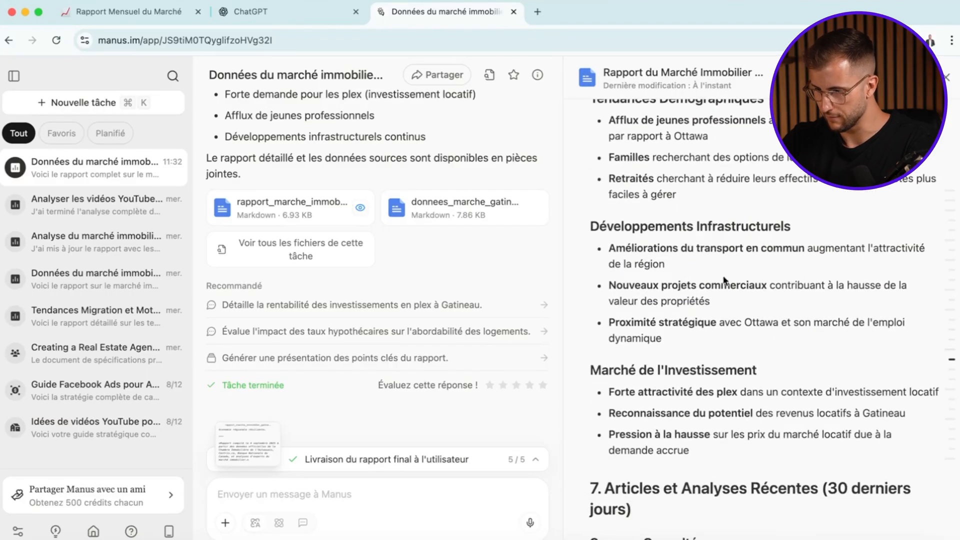
scroll(701, 313, "down", 2)
scroll(644, 226, "down", 4)
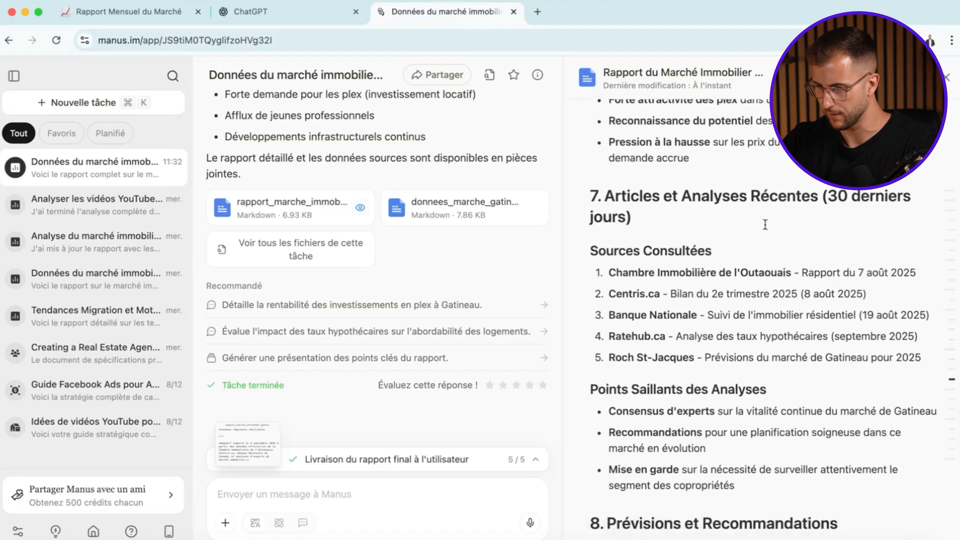
scroll(744, 196, "down", 10)
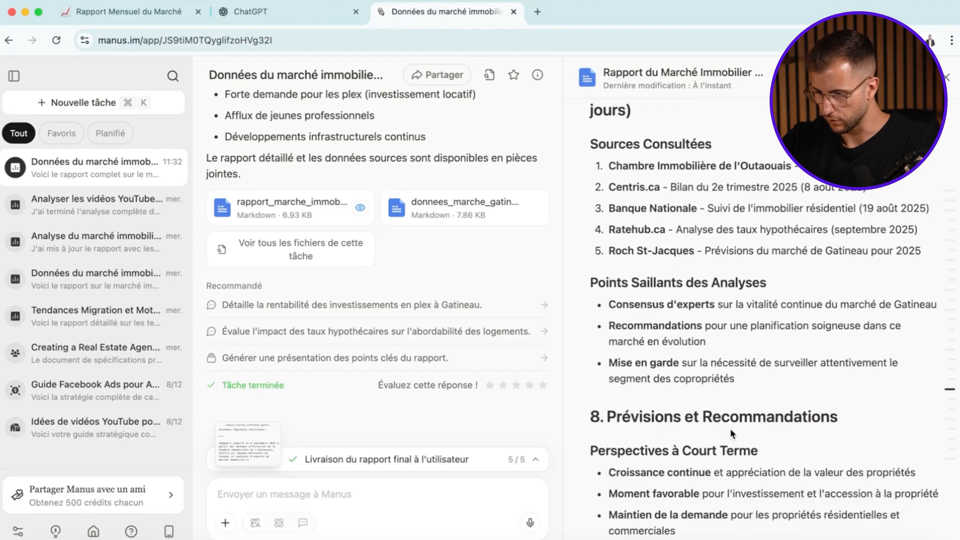
scroll(730, 433, "down", 1)
scroll(730, 430, "up", 12)
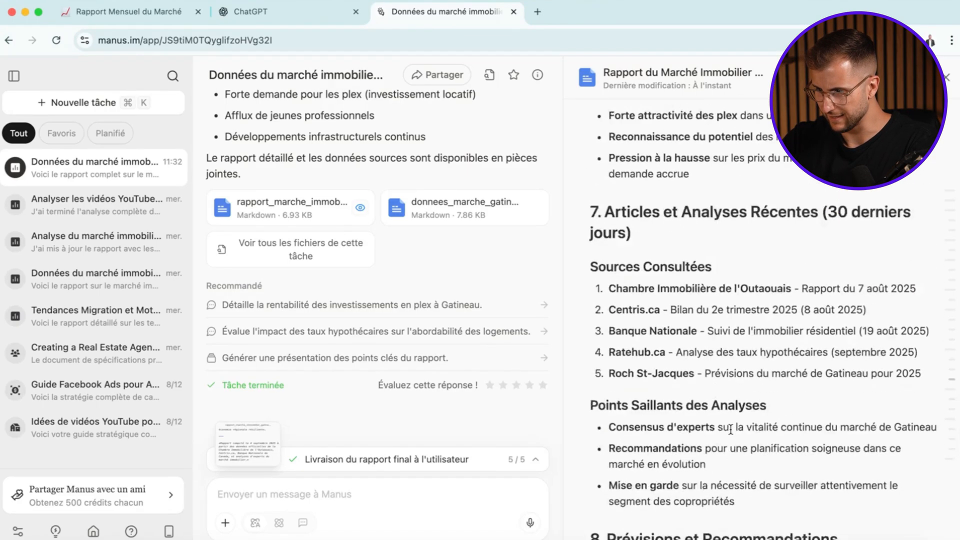
- Download the Gatineau real estate market report as a PDF file
left_click(874, 77)
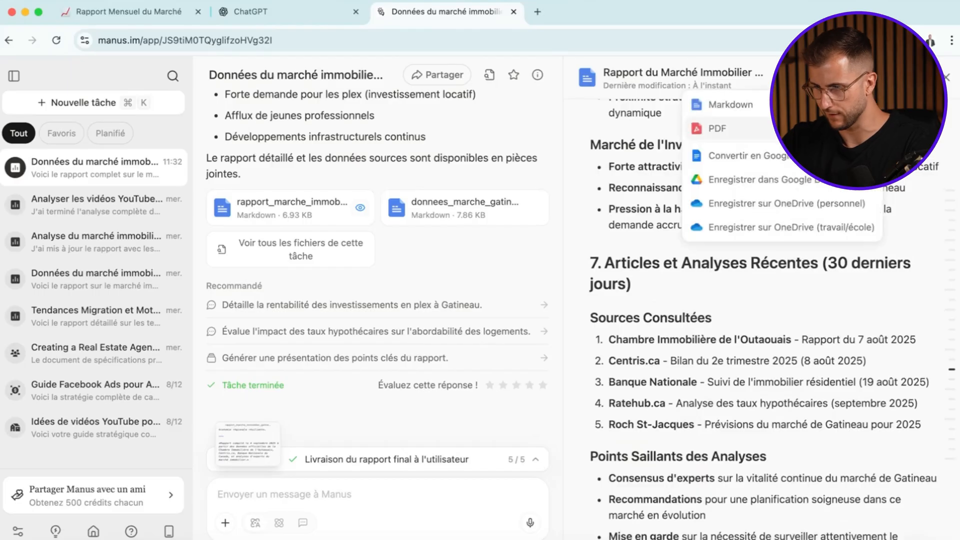
left_click(800, 129)
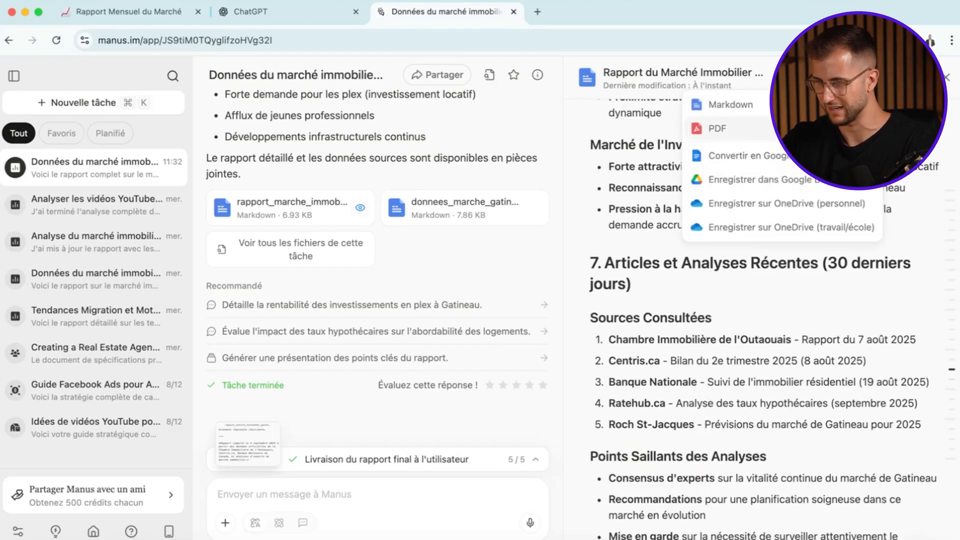
left_click(800, 127)
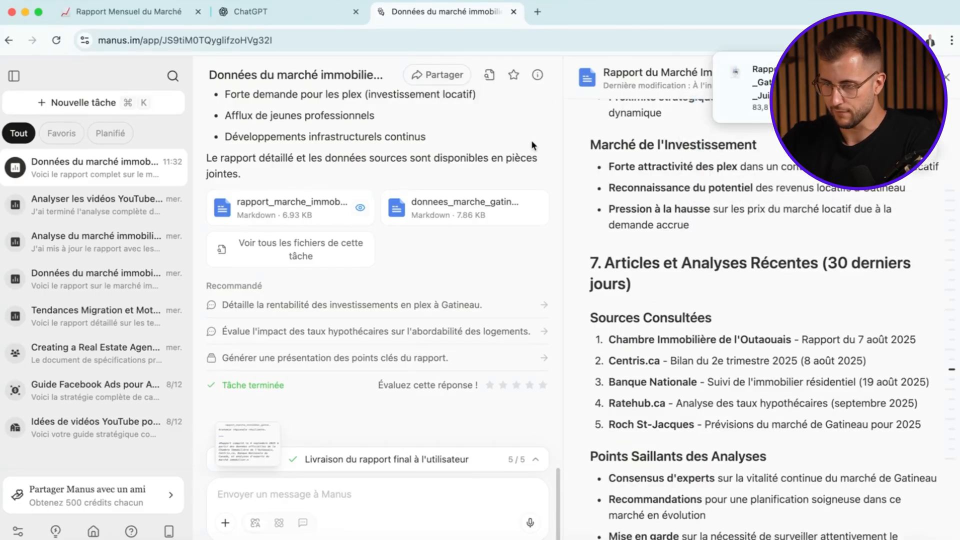
left_click_drag(746, 75, 75, 539)
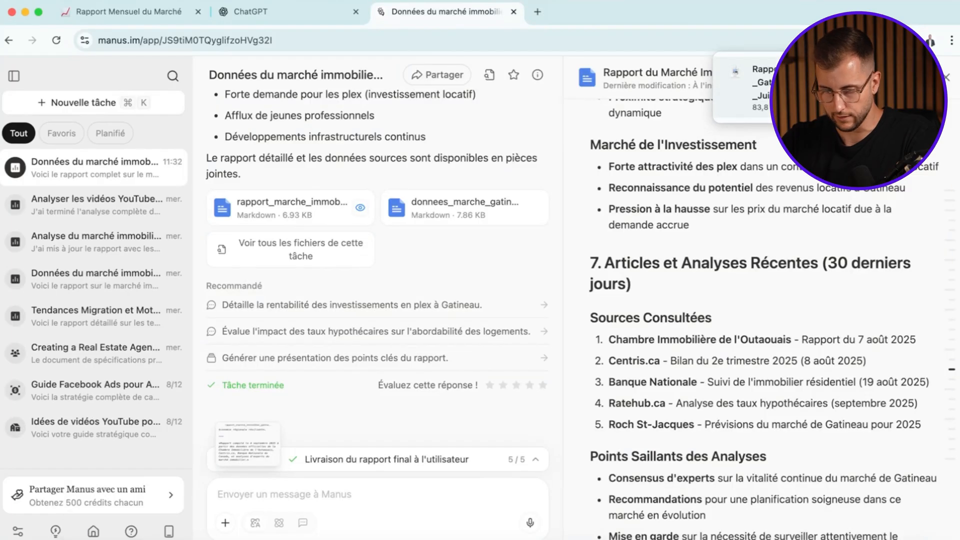
- Switch to ChatGPT and attach the downloaded Gatineau real estate market report PDF to a new message
left_click(283, 13)
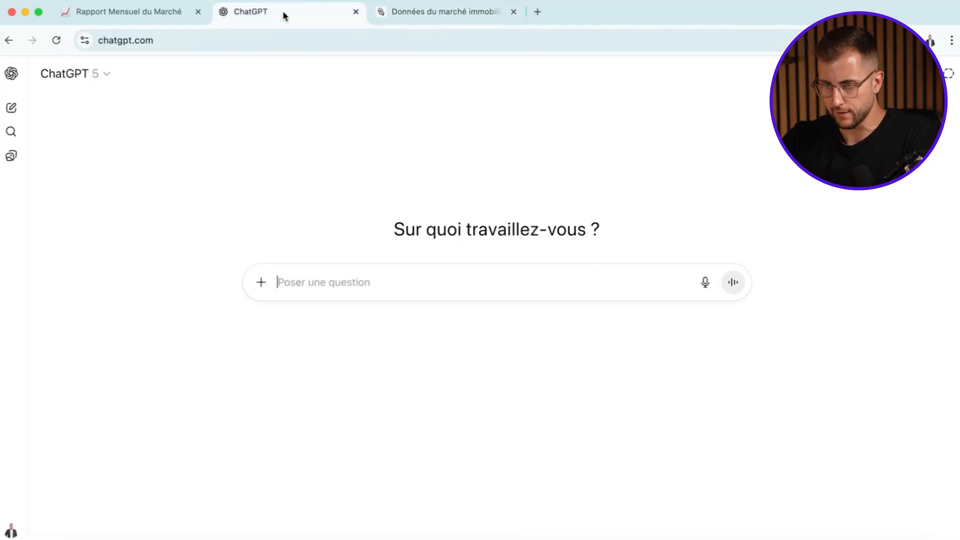
left_click(260, 283)
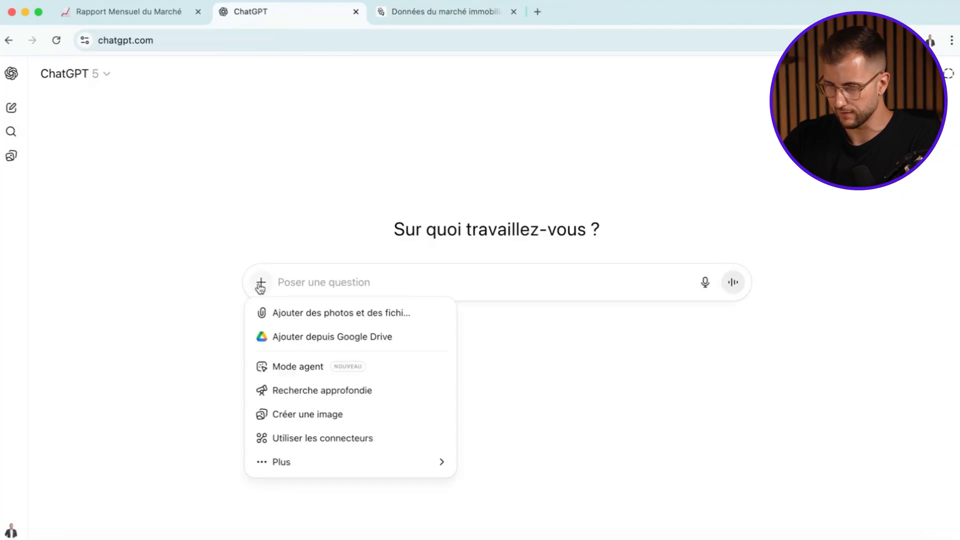
left_click(302, 313)
double_click(505, 225)
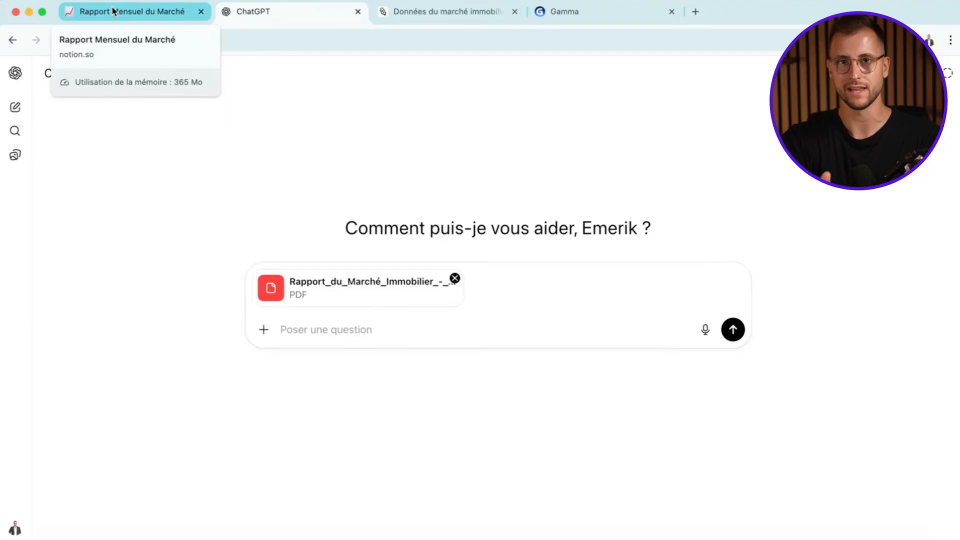
- Switch to the Notion page and read Prompt 2 - LA STRATÉGIE [ChatGPT], including its list of requested content pieces
left_click(113, 10)
scroll(441, 281, "down", 3)
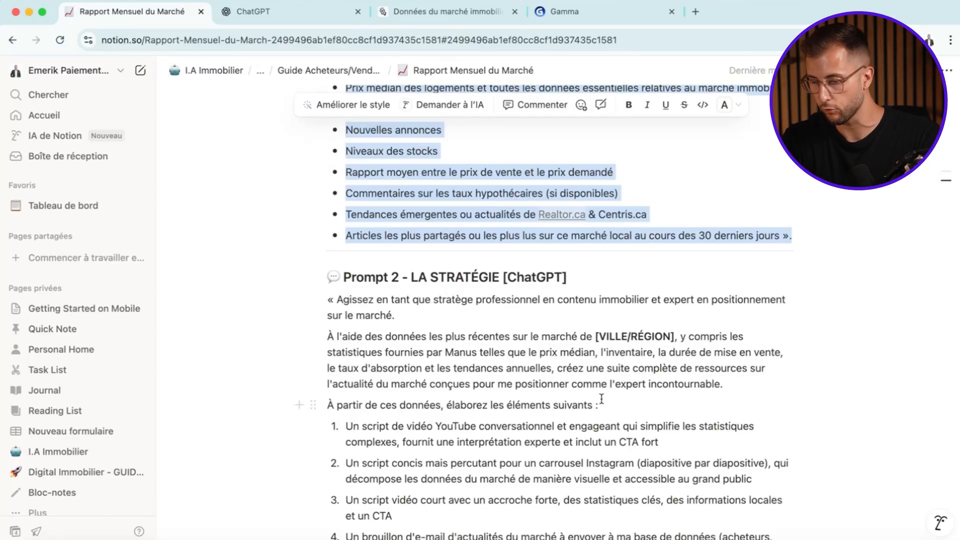
scroll(604, 429, "down", 2)
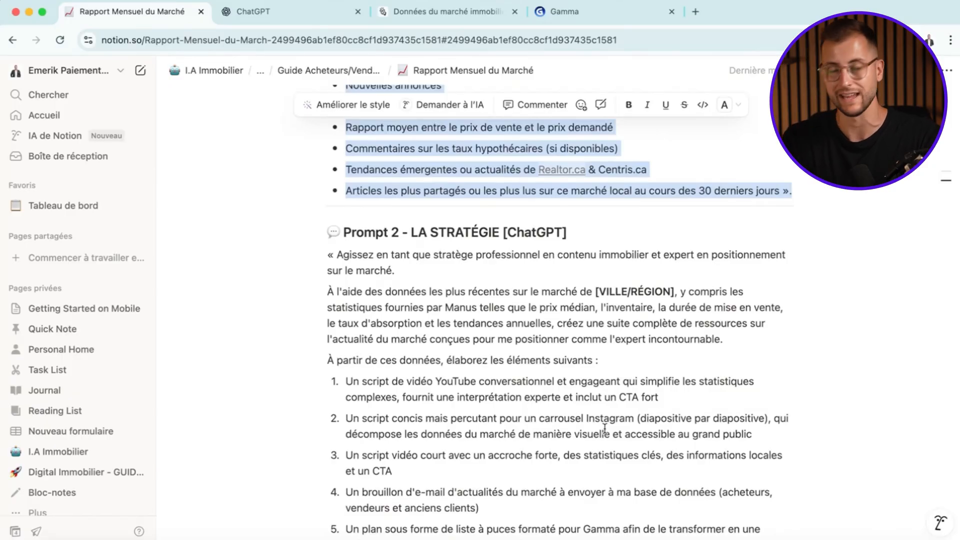
scroll(604, 428, "down", 2)
left_click(672, 341)
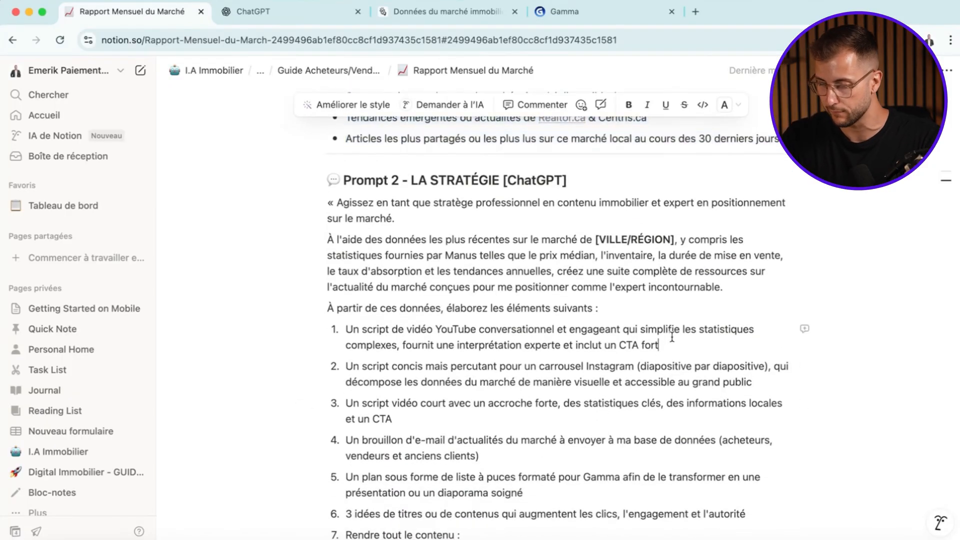
left_click_drag(659, 345, 619, 345)
scroll(363, 286, "down", 3)
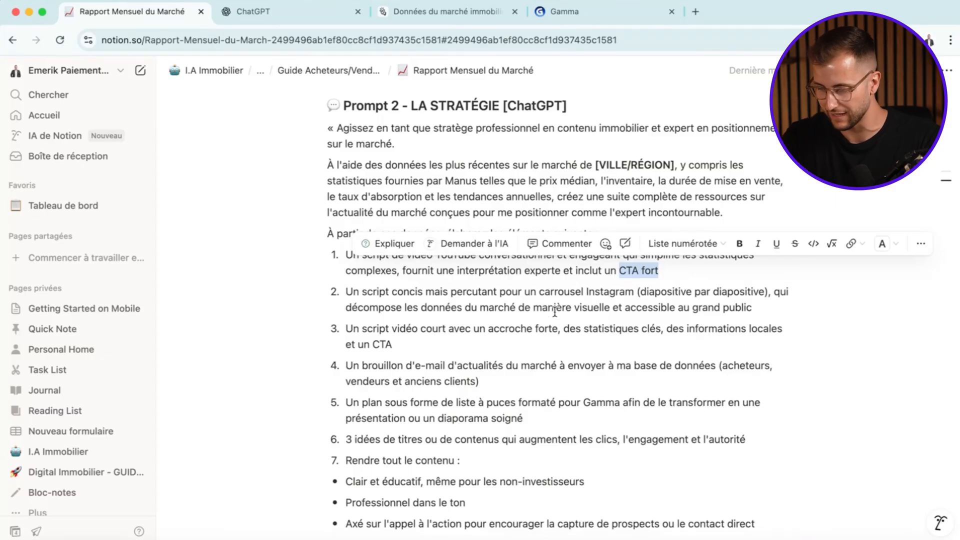
scroll(552, 313, "down", 2)
left_click(408, 310)
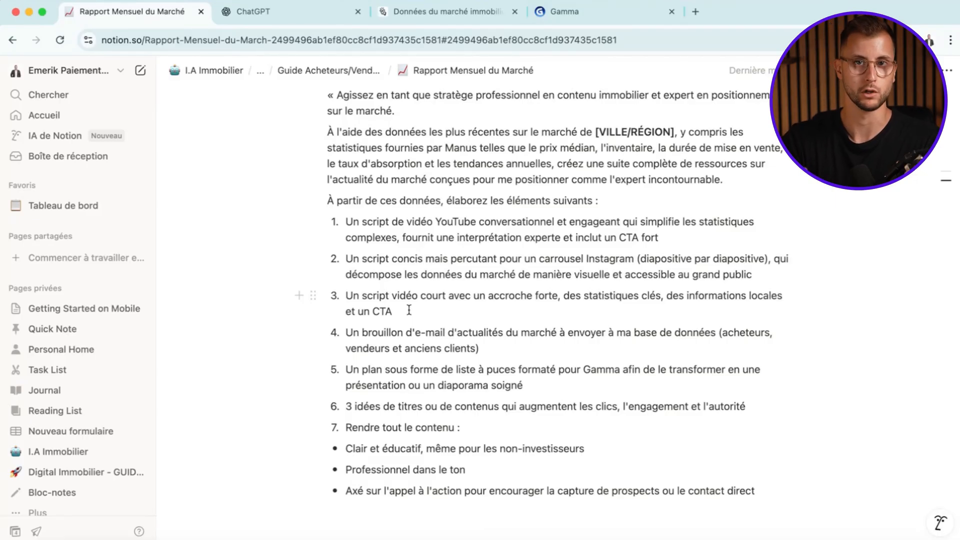
- Copy the full text of Prompt 2 from Notion into the ChatGPT message with the attached report
left_click_drag(755, 490, 283, 35)
left_click(280, 11)
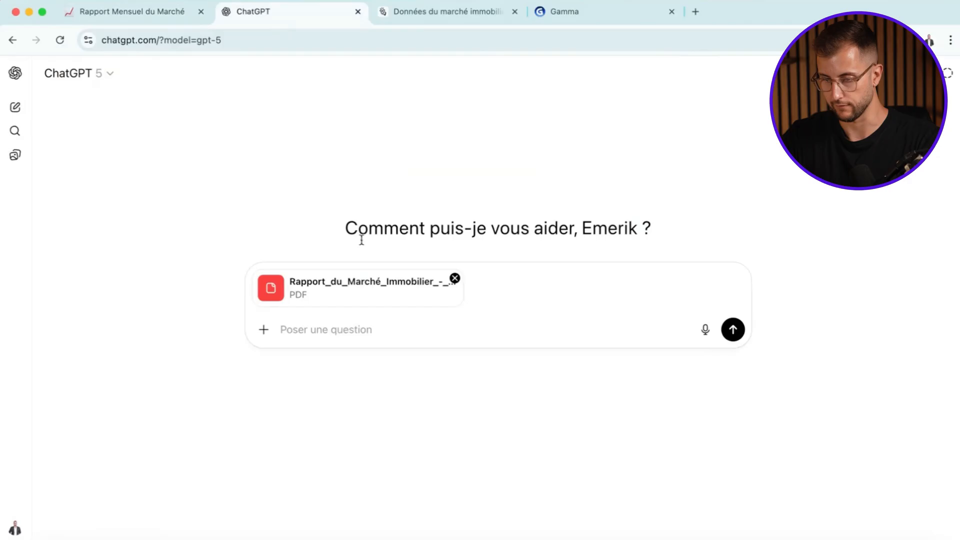
key("super+v")
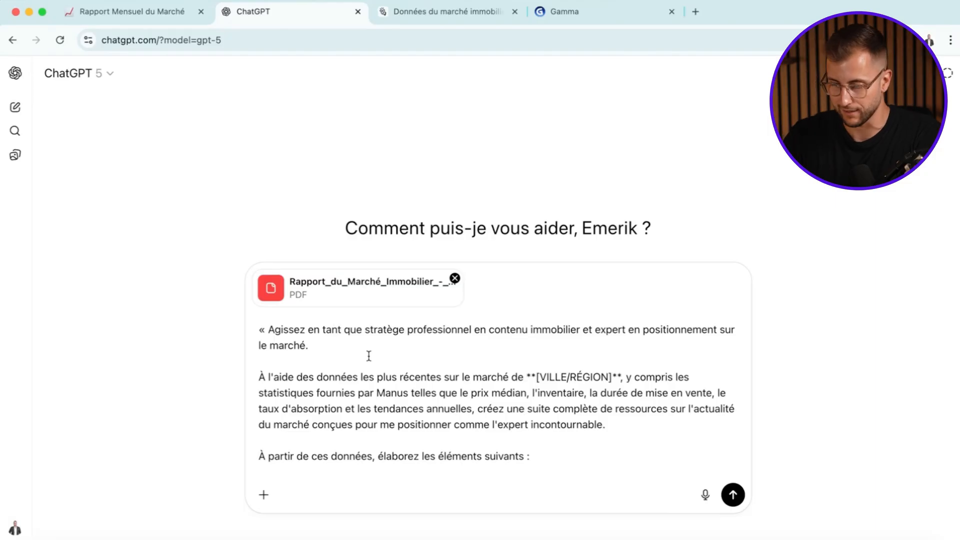
- Replace the VILLE/RÉGION placeholder in the pasted prompt with "Gatineau (Outaouais)"
scroll(369, 356, "down", 2)
left_click_drag(610, 337, 596, 337)
key("BackSpace")
key("BackSpace")
key("BackSpace")
key("BackSpace")
key("BackSpace")
key("BackSpace")
key("BackSpace")
key("BackSpace")
key("BackSpace")
key("BackSpace")
key("BackSpace")
key("BackSpace")
type("Gatin")
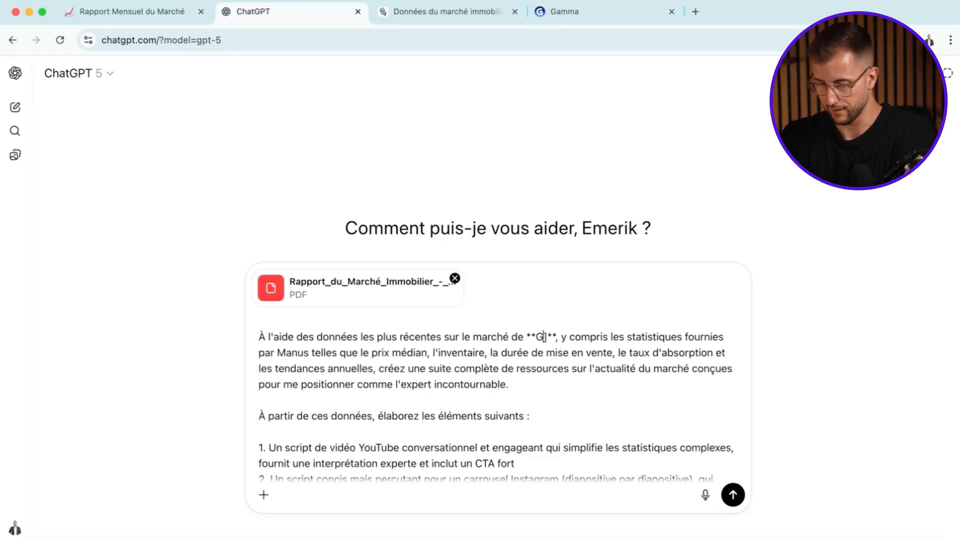
type("eau (Outaoa")
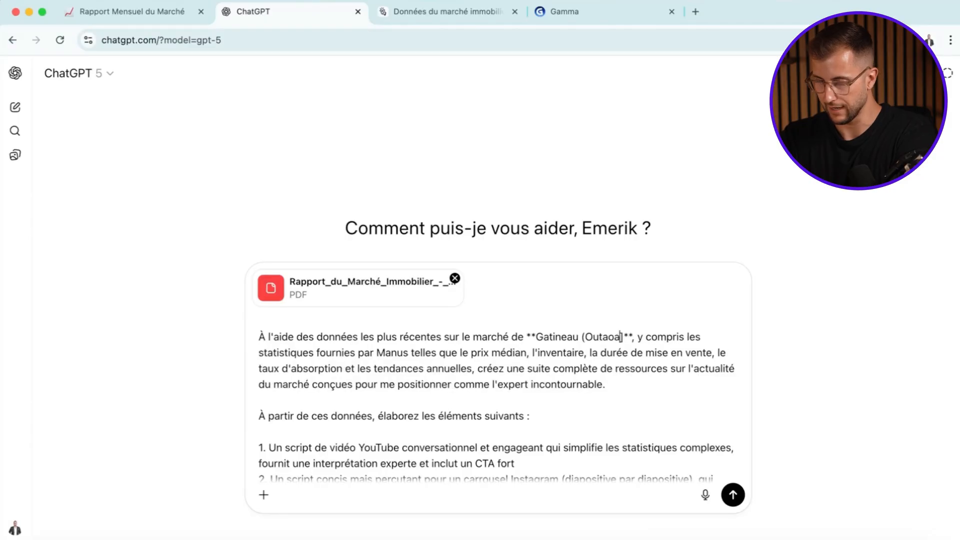
type("uis)")
- Check the rest of the prompt and submit it to ChatGPT with the attached report
scroll(583, 356, "down", 8)
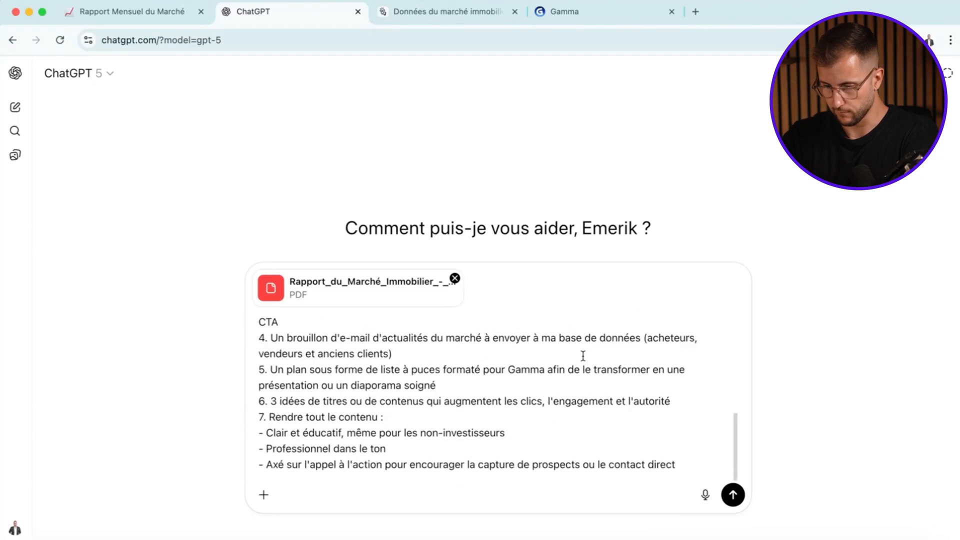
scroll(583, 355, "up", 15)
key("Return")
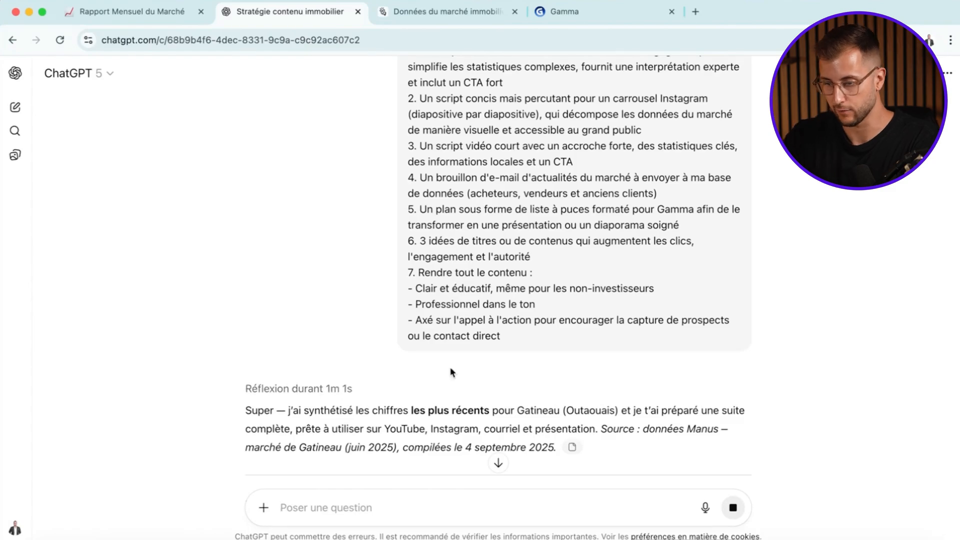
- Review the submitted prompt and its attached PDF, consulting the source report in Manus as well
scroll(609, 144, "up", 6)
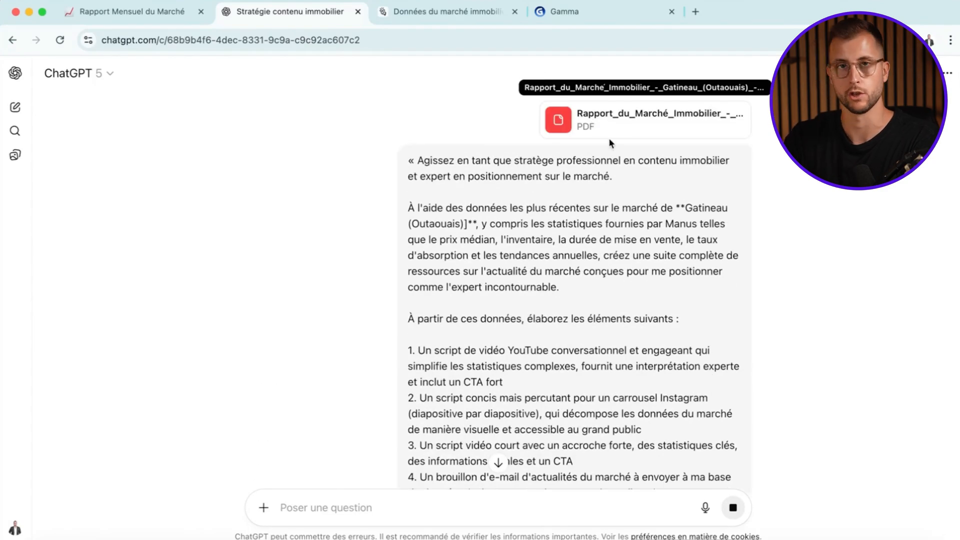
left_click(448, 13)
scroll(750, 310, "up", 20)
left_click(333, 10)
scroll(526, 286, "down", 8)
scroll(528, 270, "up", 3)
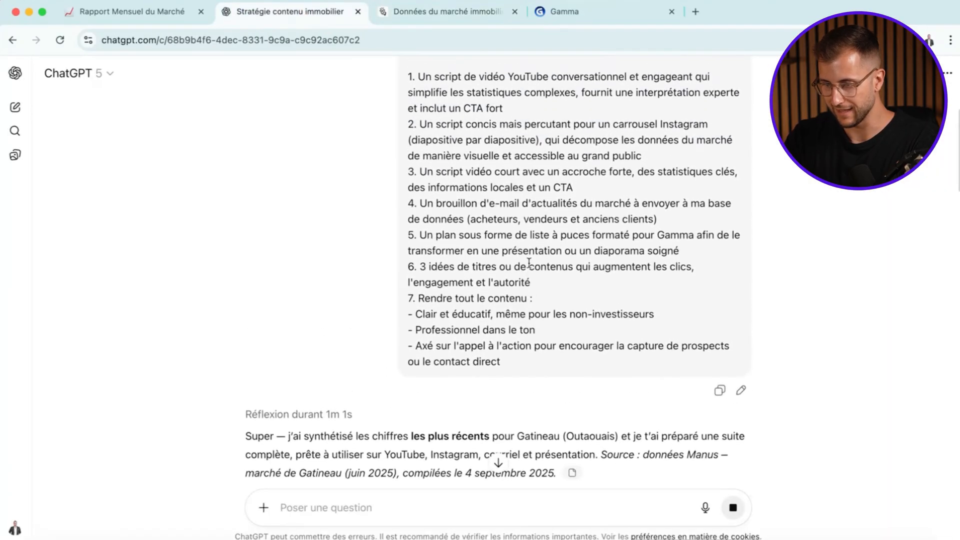
- Read the answer's introduction, its data source note and the on-screen title of the YouTube script
scroll(529, 265, "down", 6)
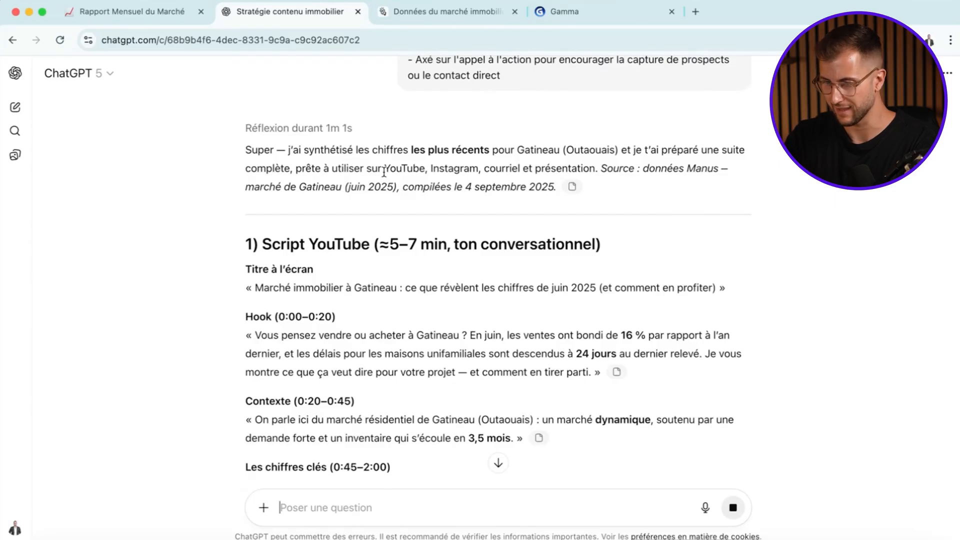
scroll(616, 168, "down", 1)
left_click_drag(601, 157, 619, 175)
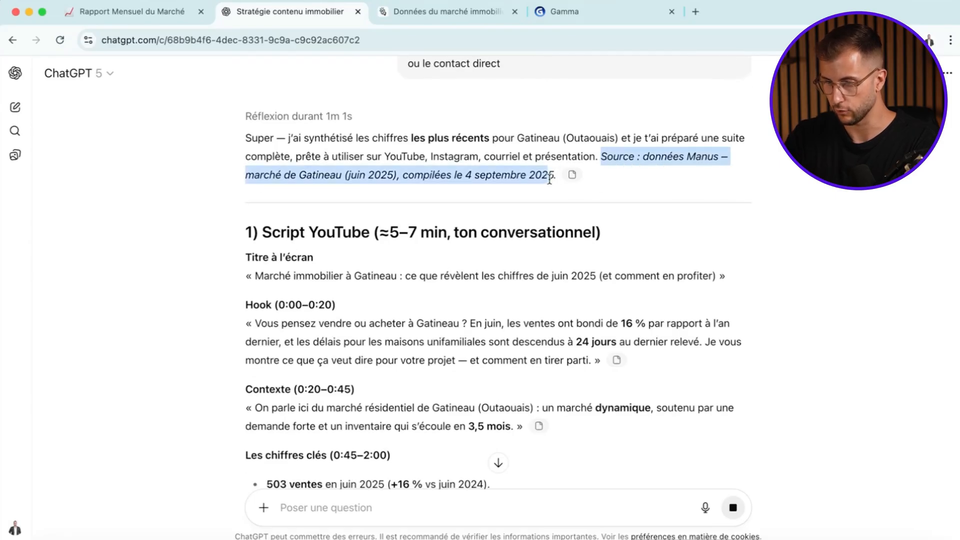
left_click(657, 181)
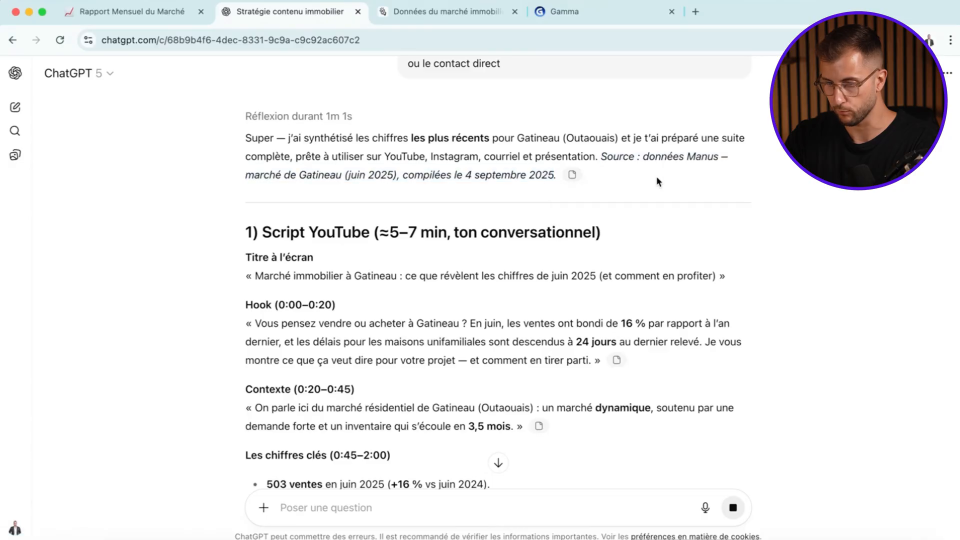
scroll(650, 180, "down", 3)
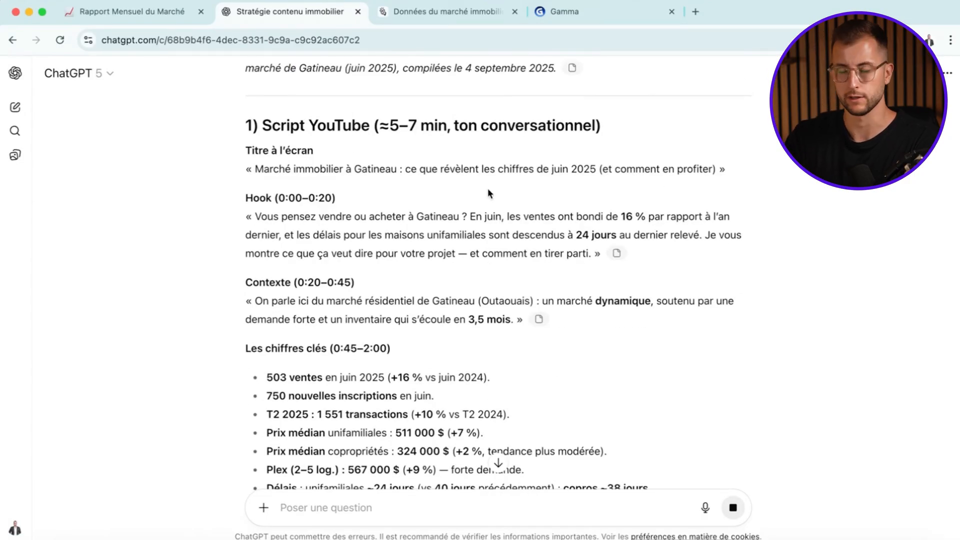
left_click_drag(273, 169, 330, 172)
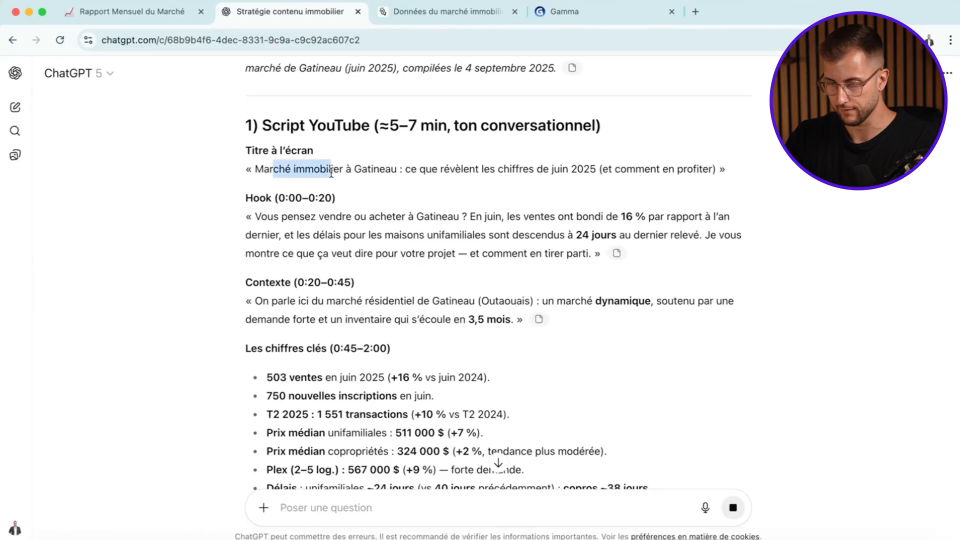
left_click_drag(712, 170, 371, 173)
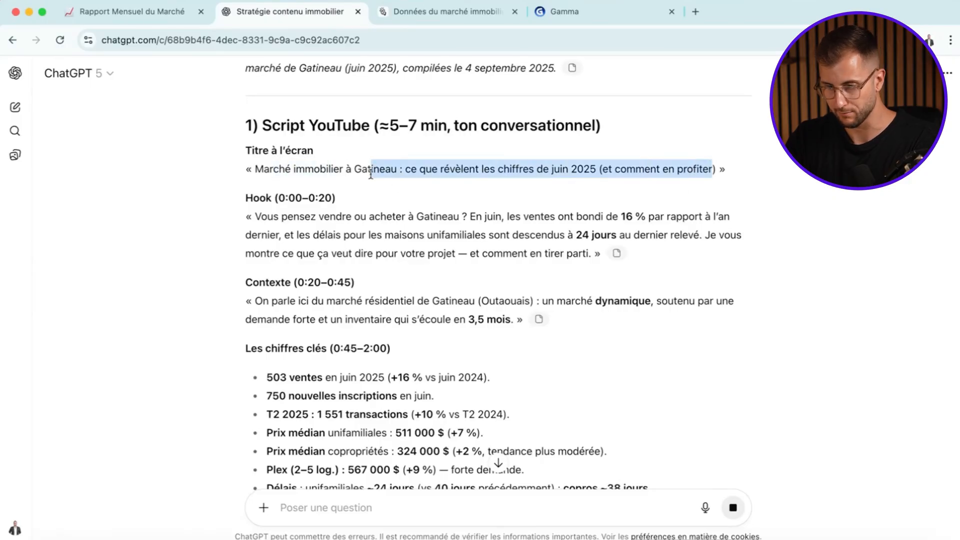
- Read the YouTube script's hook, context, key figures, interpretation, financing, concrete strategies and closing CTA
scroll(371, 173, "down", 2)
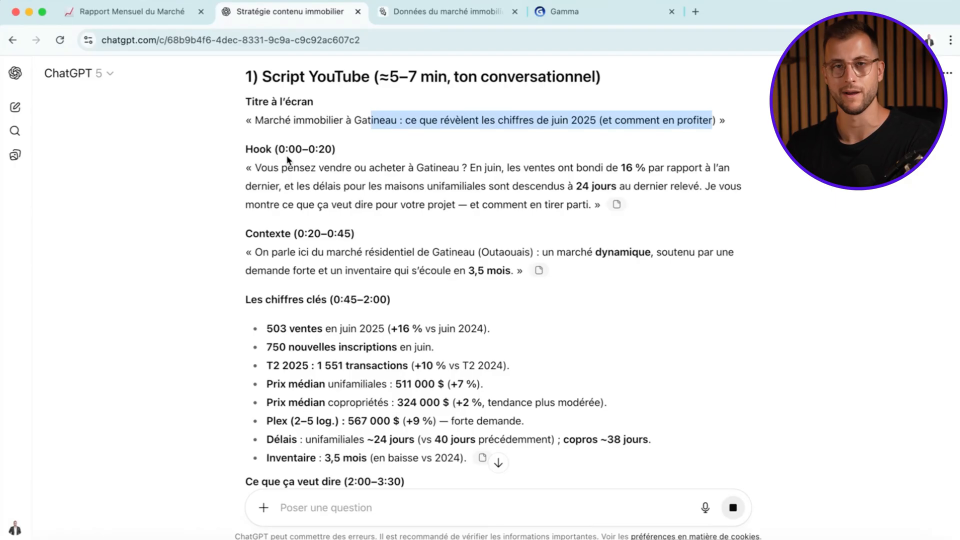
left_click(439, 266)
scroll(439, 266, "down", 4)
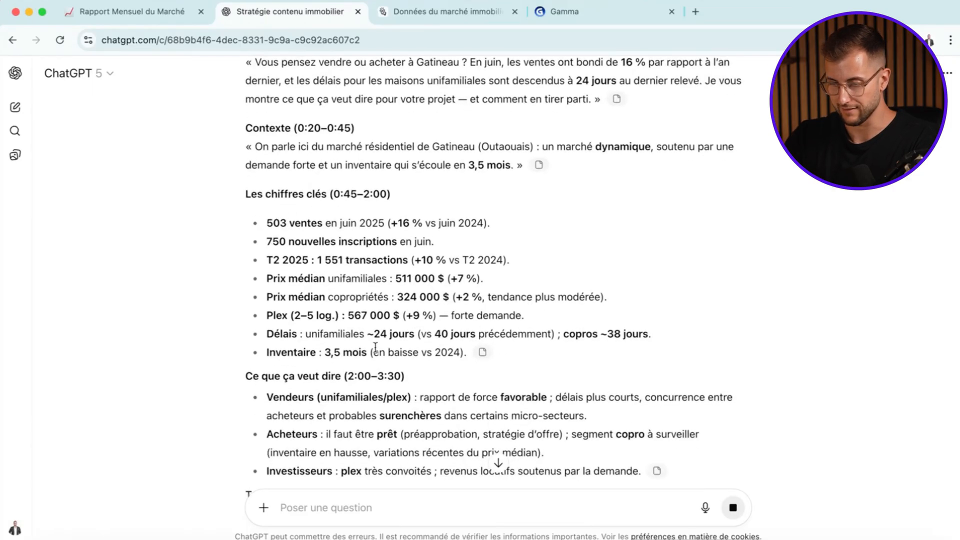
scroll(244, 201, "down", 3)
left_click_drag(253, 98, 469, 449)
scroll(469, 445, "down", 3)
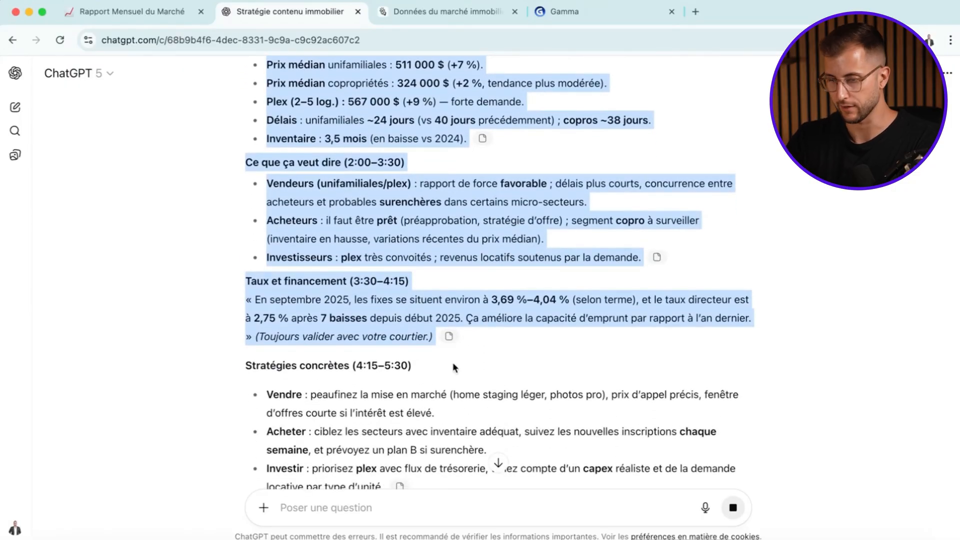
scroll(452, 365, "up", 5)
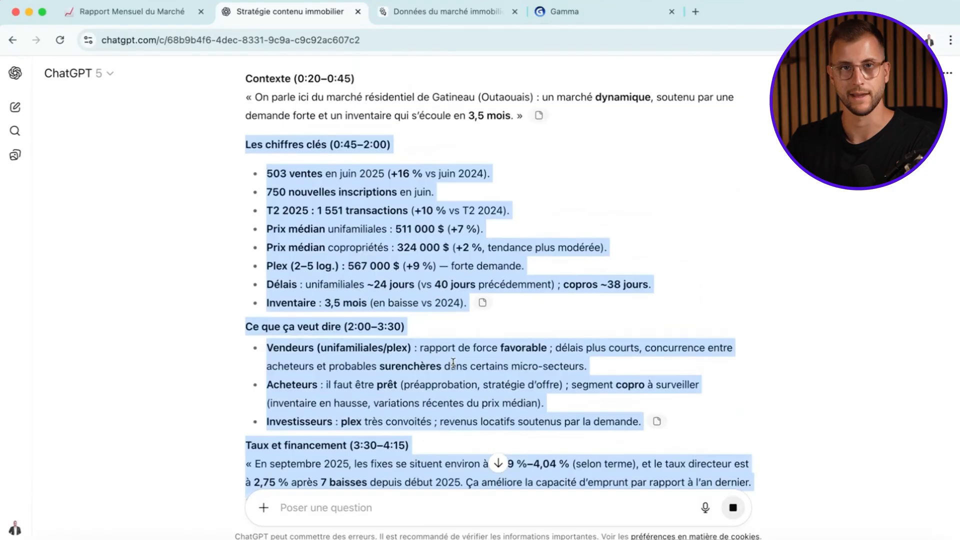
double_click(276, 144)
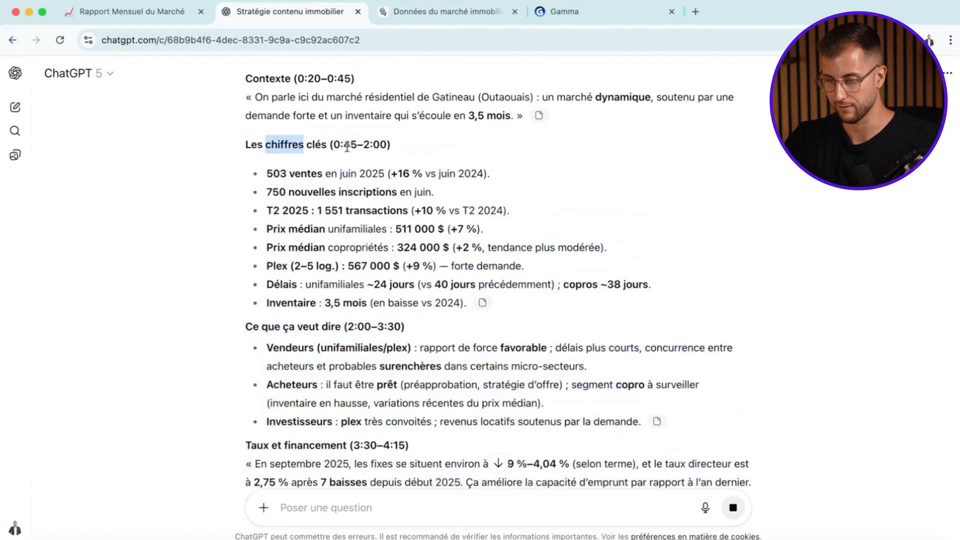
scroll(445, 252, "down", 8)
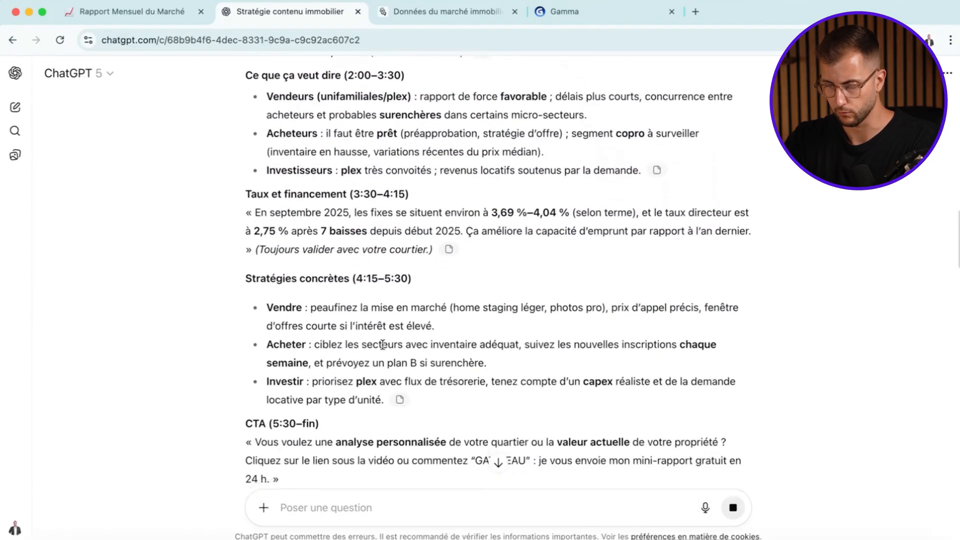
left_click_drag(310, 343, 244, 311)
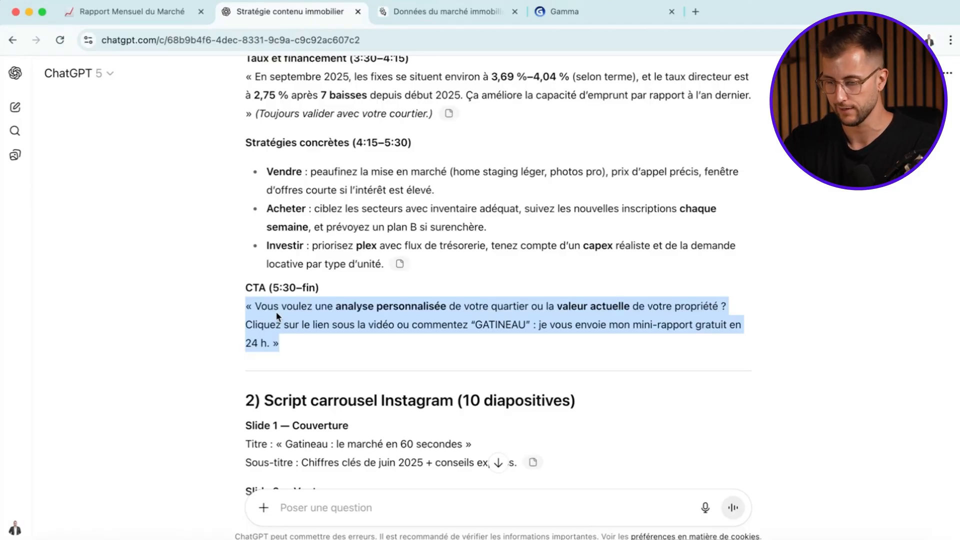
- Read the ten-slide Instagram carousel script, from the cover's title and subtitle through the market figures to the closing CTA
scroll(277, 316, "down", 5)
left_click_drag(246, 176, 303, 175)
scroll(434, 191, "down", 1)
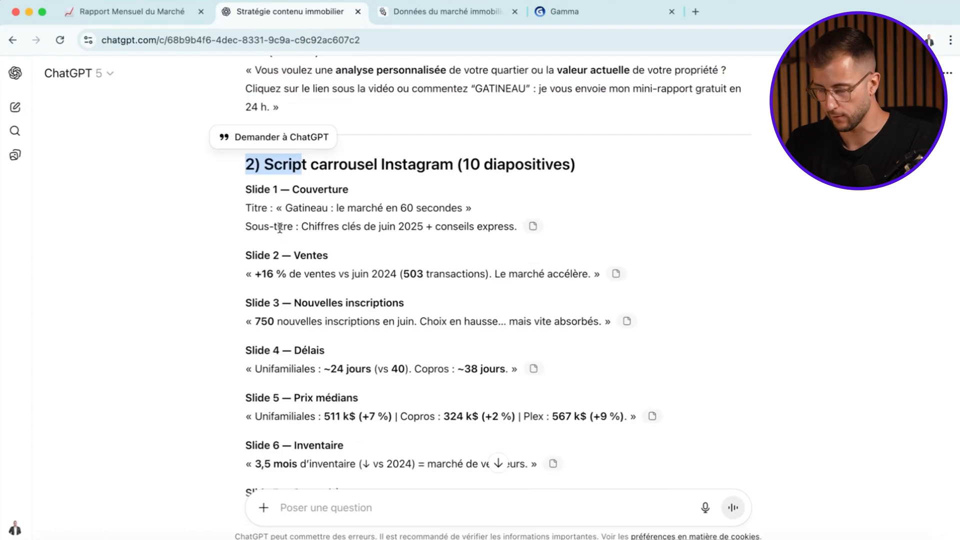
scroll(280, 228, "down", 1)
left_click(245, 173)
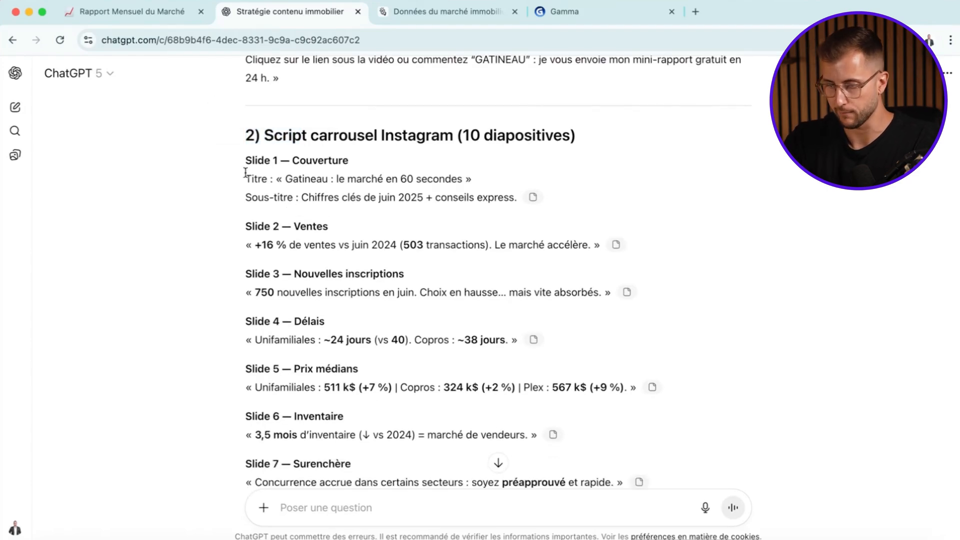
left_click_drag(246, 172, 407, 180)
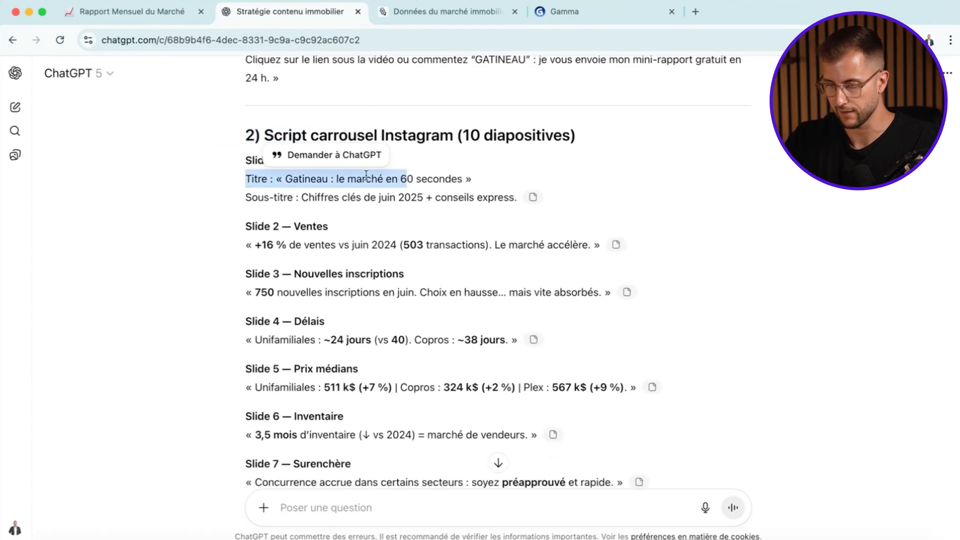
left_click_drag(379, 197, 423, 198)
scroll(440, 216, "down", 2)
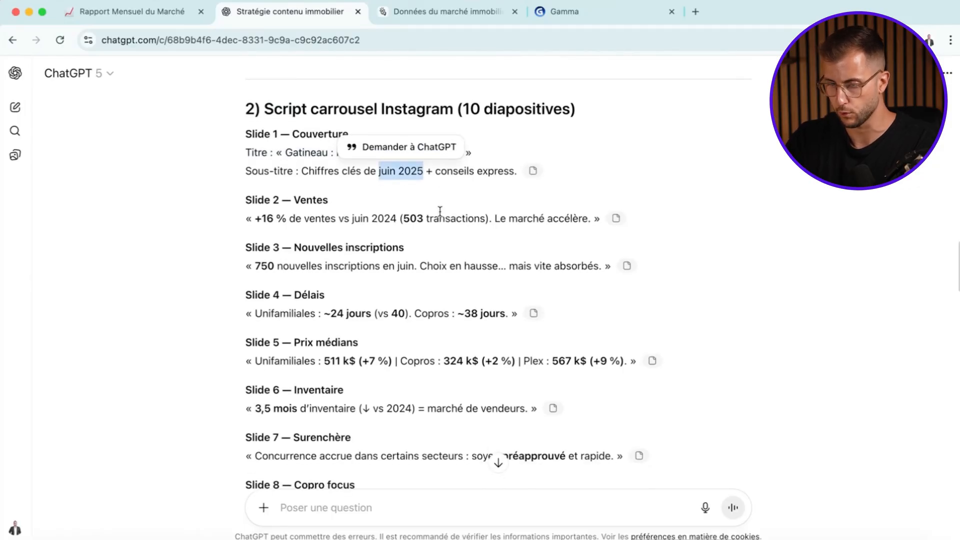
left_click(296, 167)
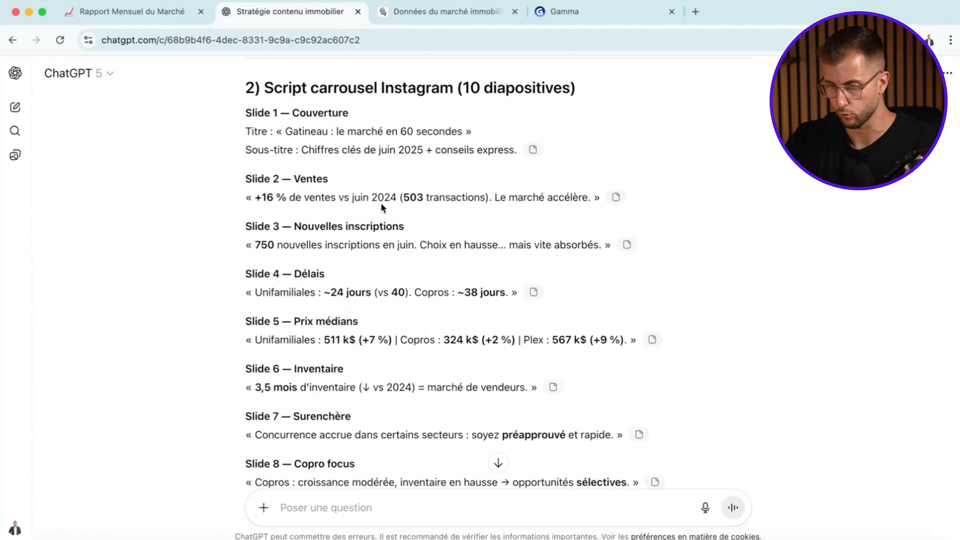
scroll(300, 220, "down", 1)
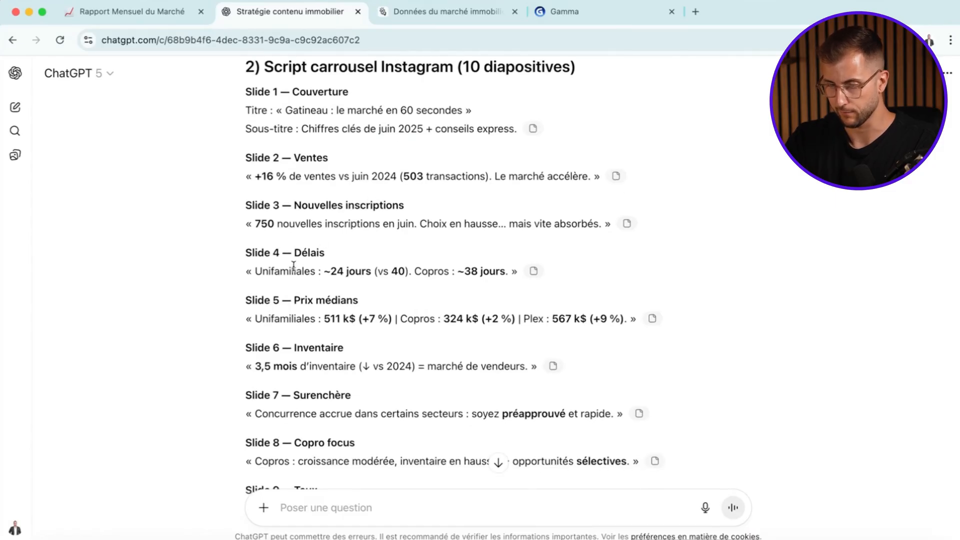
scroll(313, 305, "down", 4)
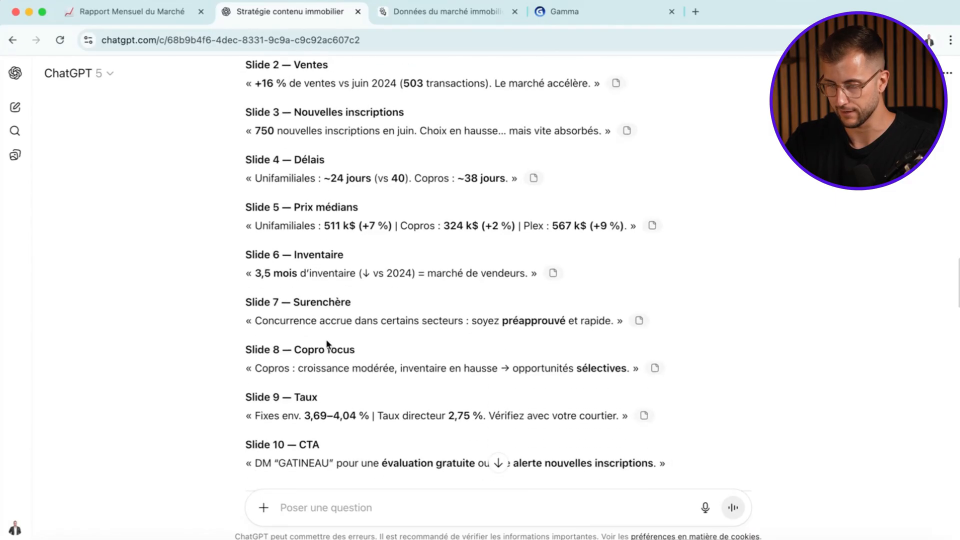
scroll(326, 344, "down", 2)
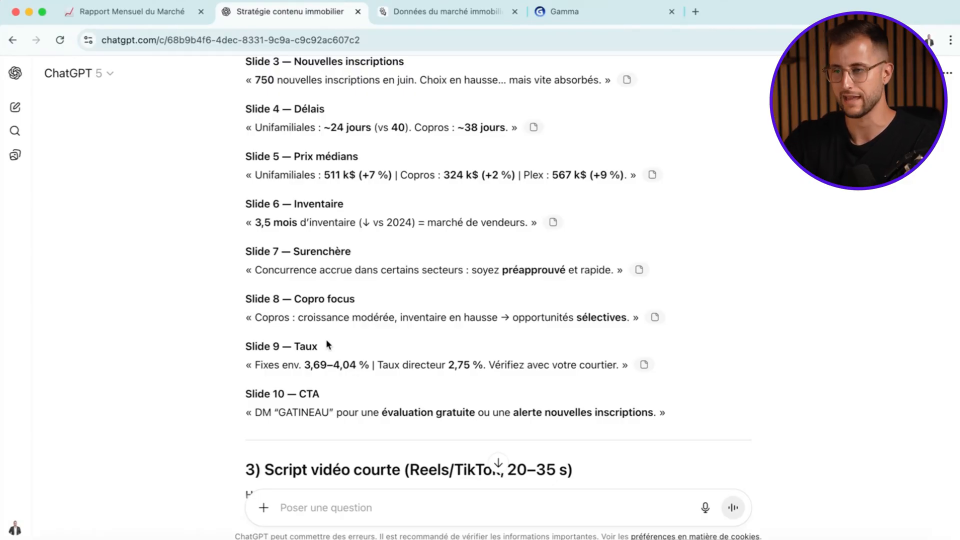
scroll(327, 344, "down", 3)
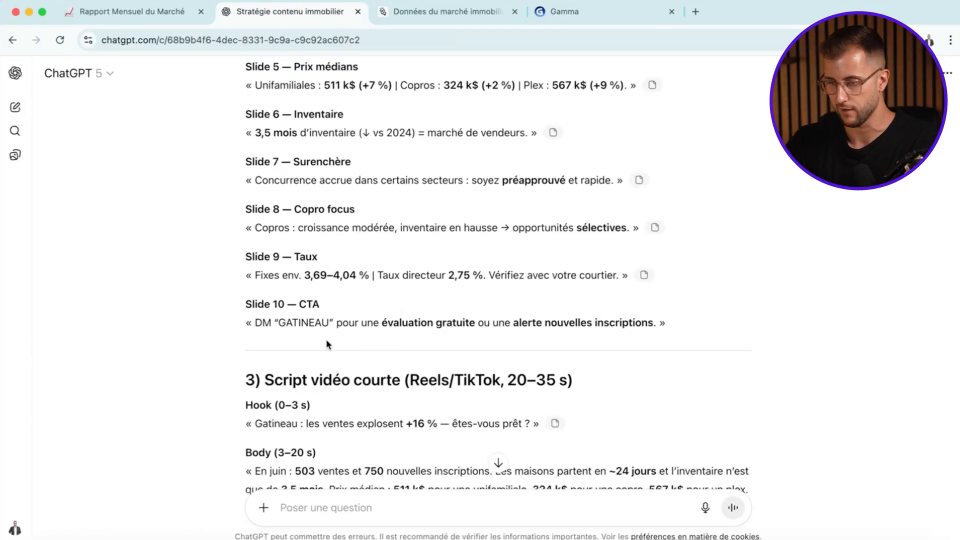
- Read the short Reels/TikTok video script, covering its hook, body and CTA
scroll(326, 344, "down", 3)
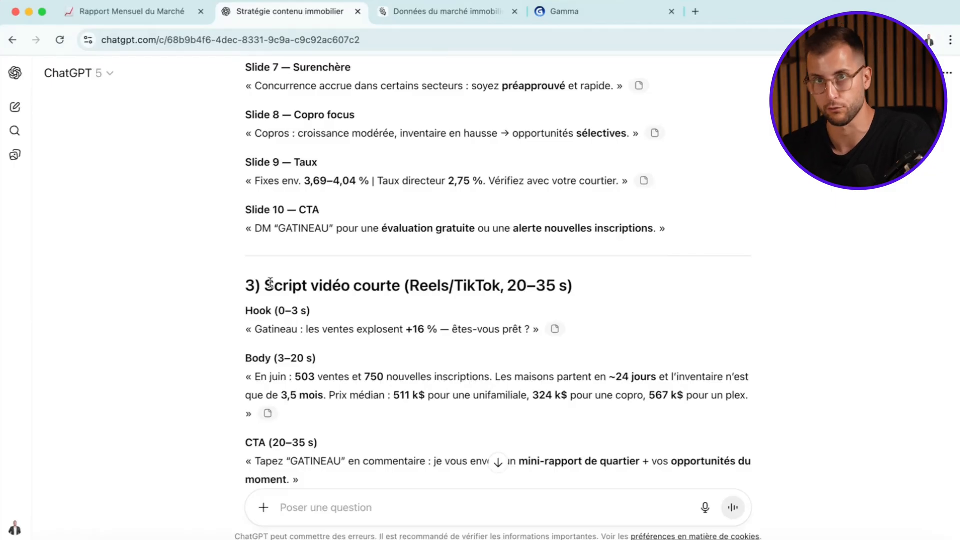
scroll(270, 282, "down", 5)
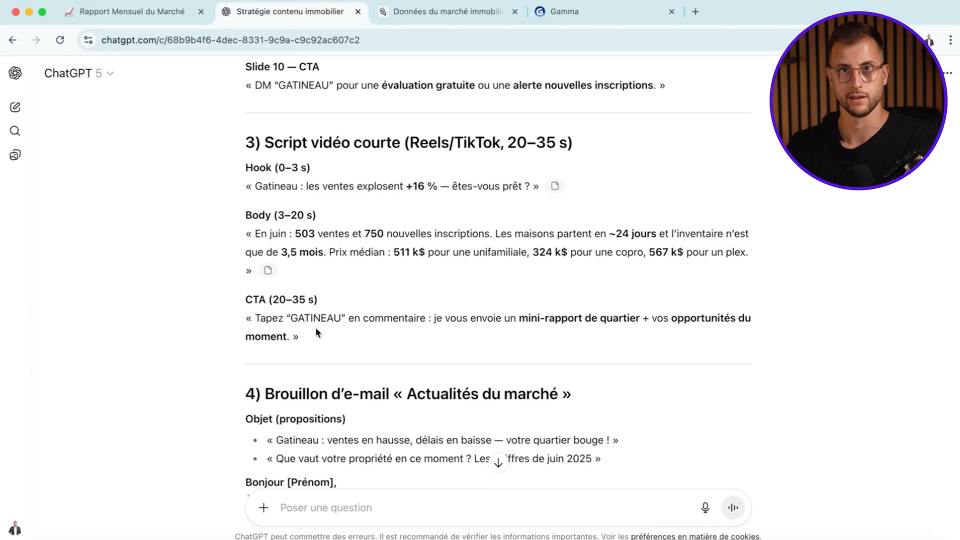
scroll(316, 327, "down", 1)
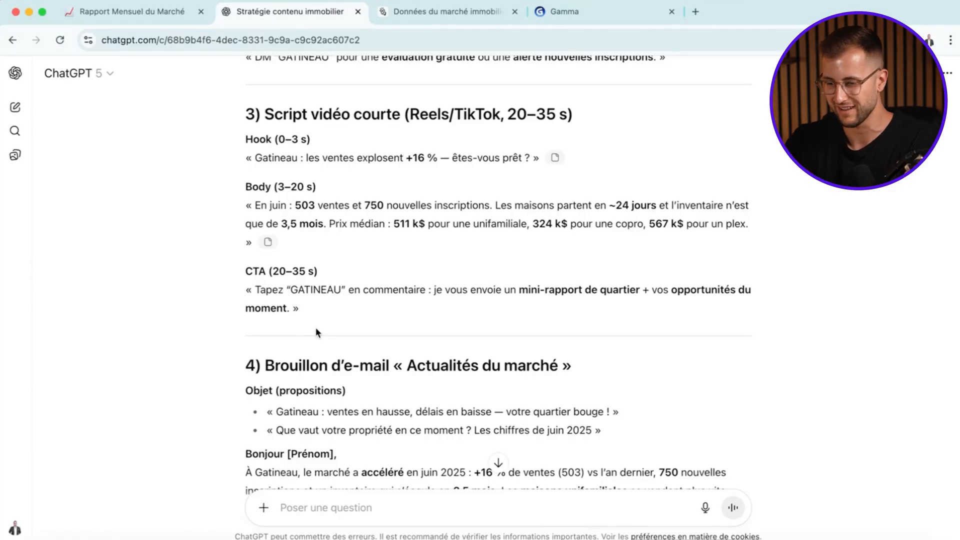
- Review the « Actualités du marché » e-mail draft, including its subject proposals, market summary, audience advice, financing paragraph and closing call to action
scroll(316, 330, "down", 5)
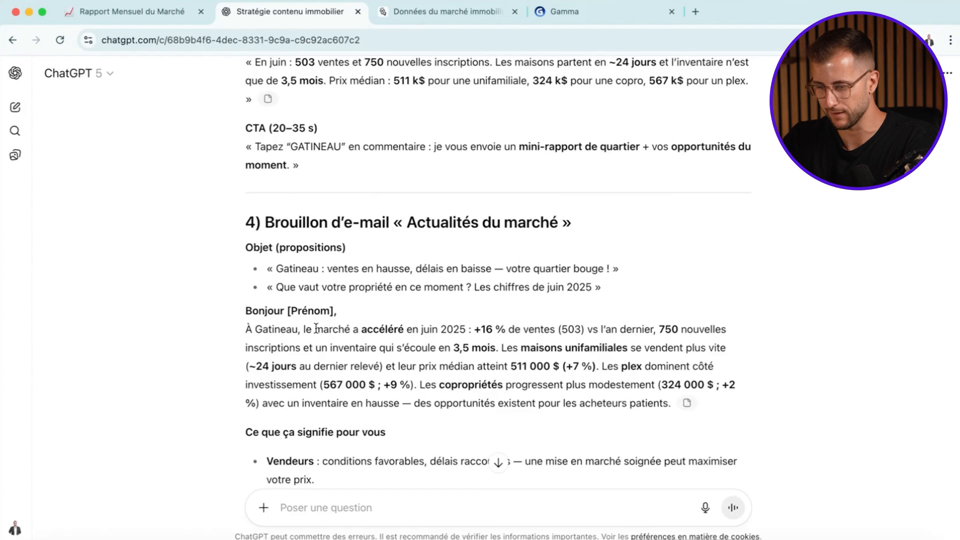
scroll(316, 328, "down", 3)
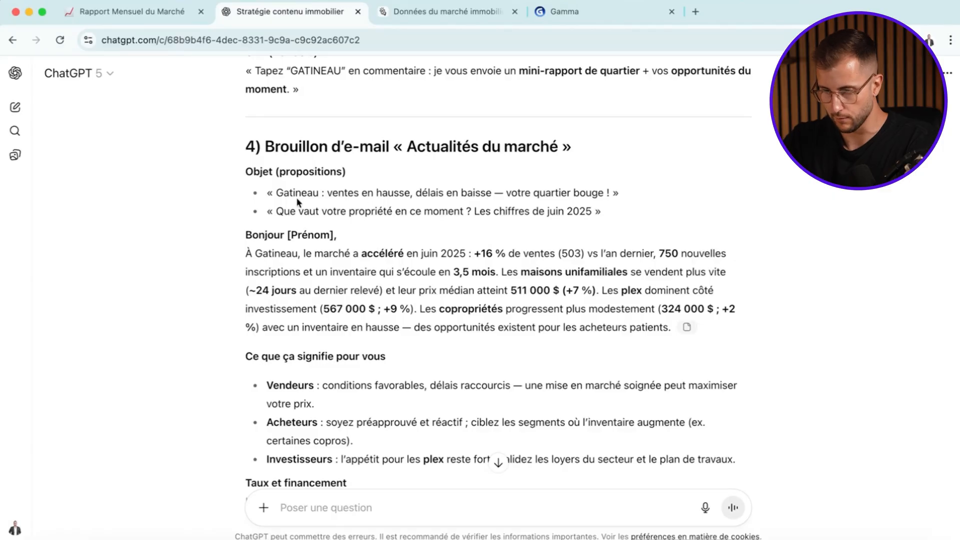
left_click_drag(365, 211, 320, 205)
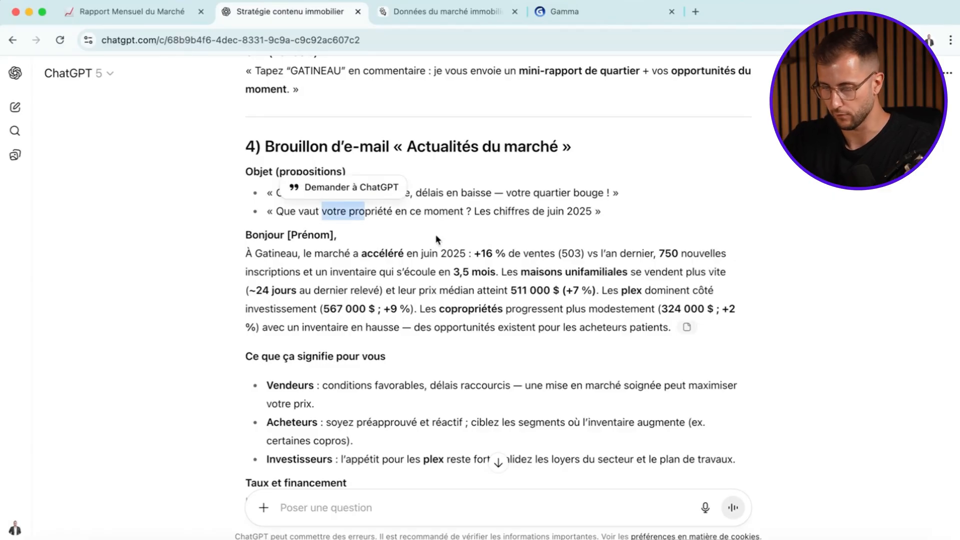
scroll(438, 241, "down", 2)
left_click_drag(256, 200, 358, 280)
scroll(358, 280, "down", 8)
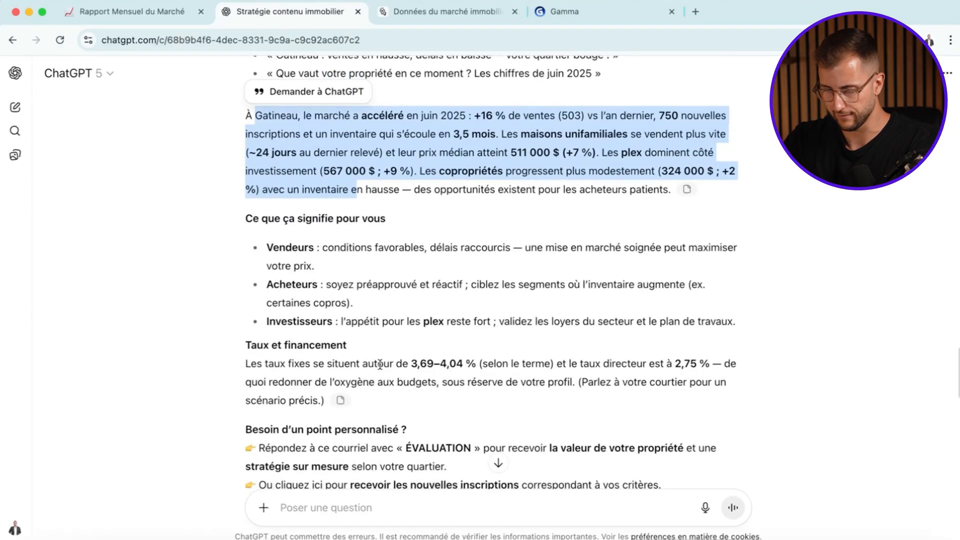
left_click_drag(385, 395, 238, 301)
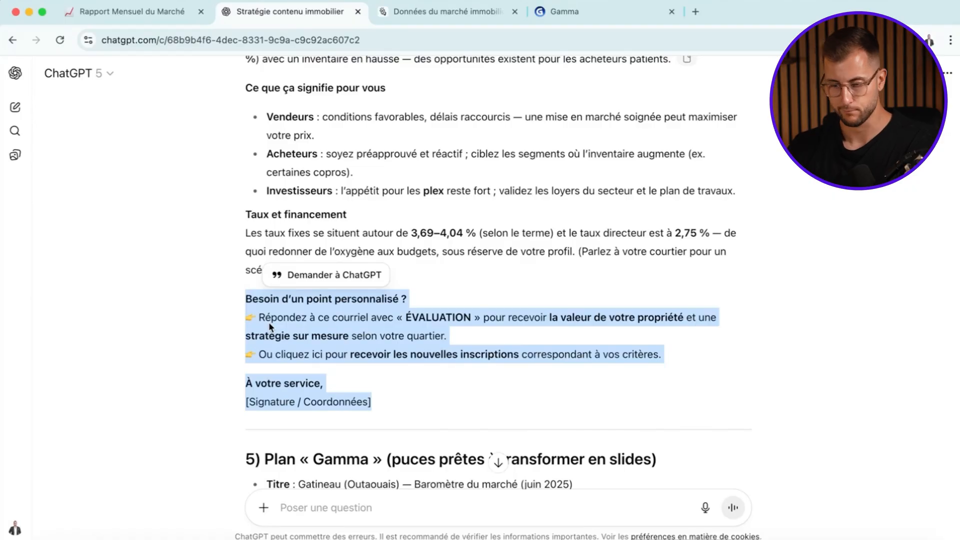
left_click(303, 333)
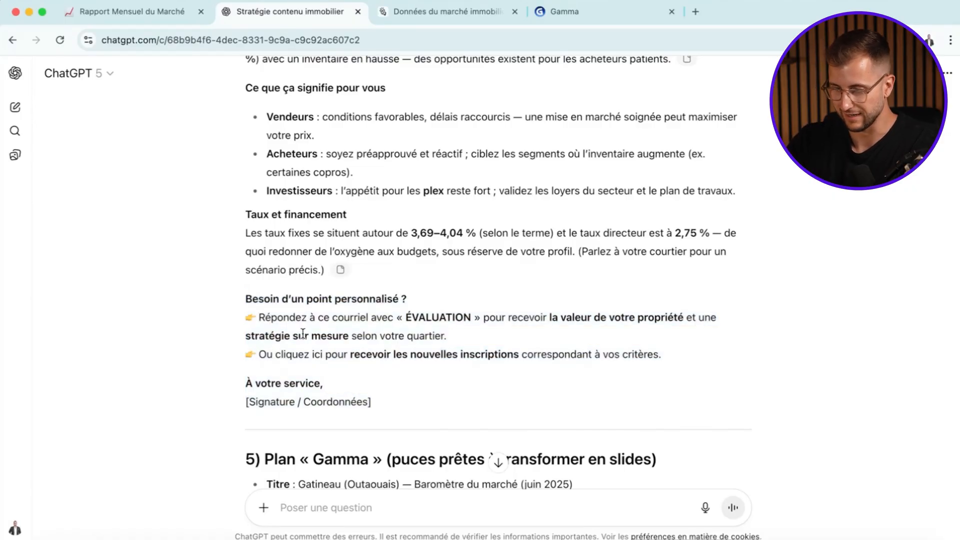
- Examine the « Gamma » plan and its bullet points meant for conversion into slides
scroll(303, 334, "down", 6)
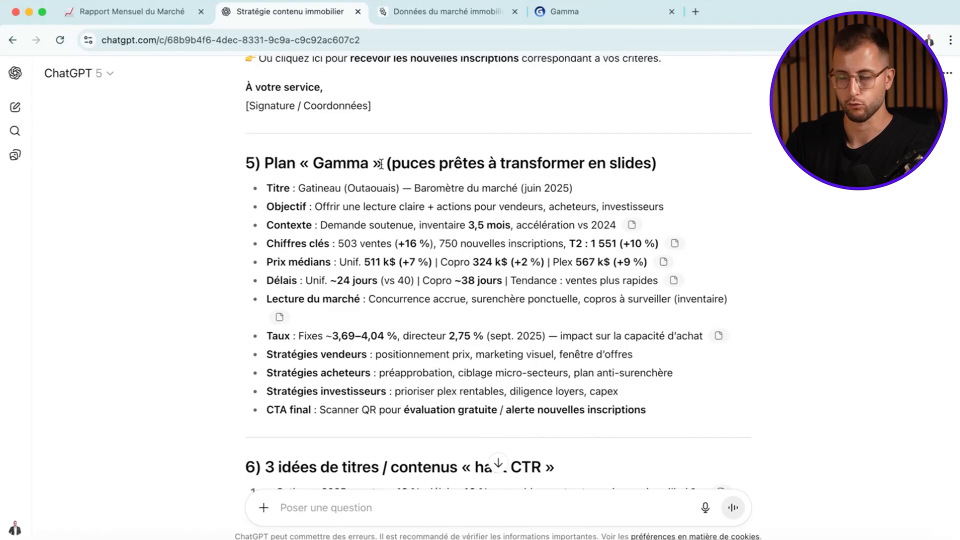
left_click_drag(267, 184, 434, 355)
left_click_drag(649, 420, 282, 239)
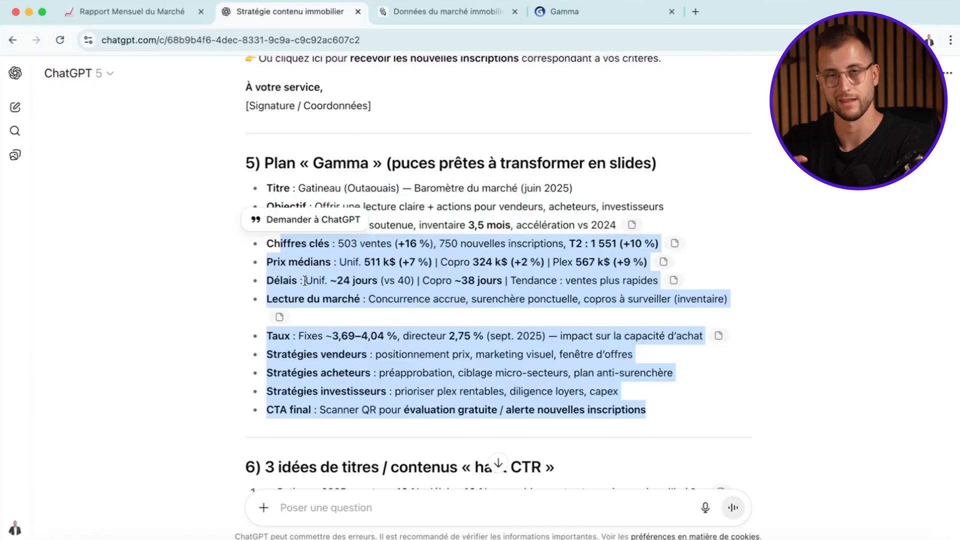
- Read the three « haut CTR » title ideas and the execution notes and best practices that end the answer
scroll(305, 280, "down", 5)
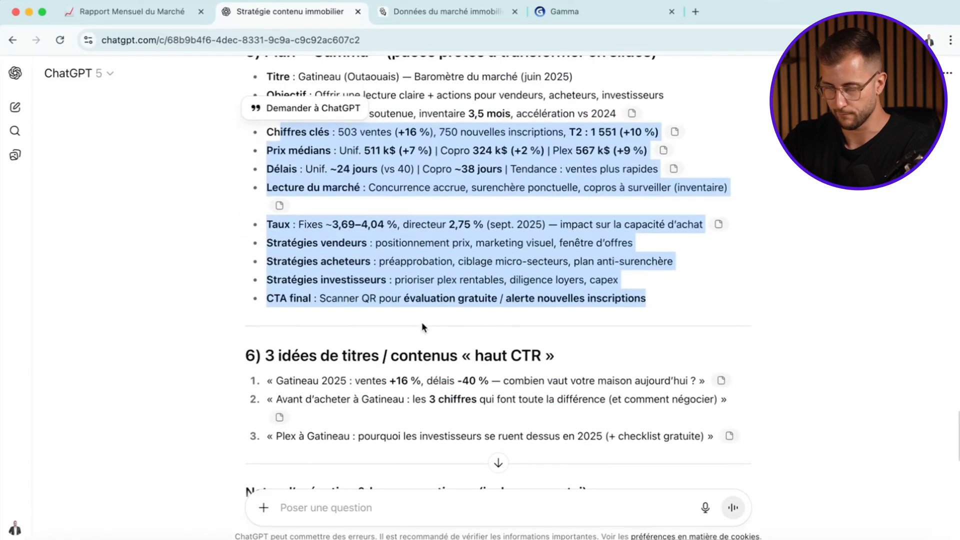
left_click_drag(541, 233, 474, 232)
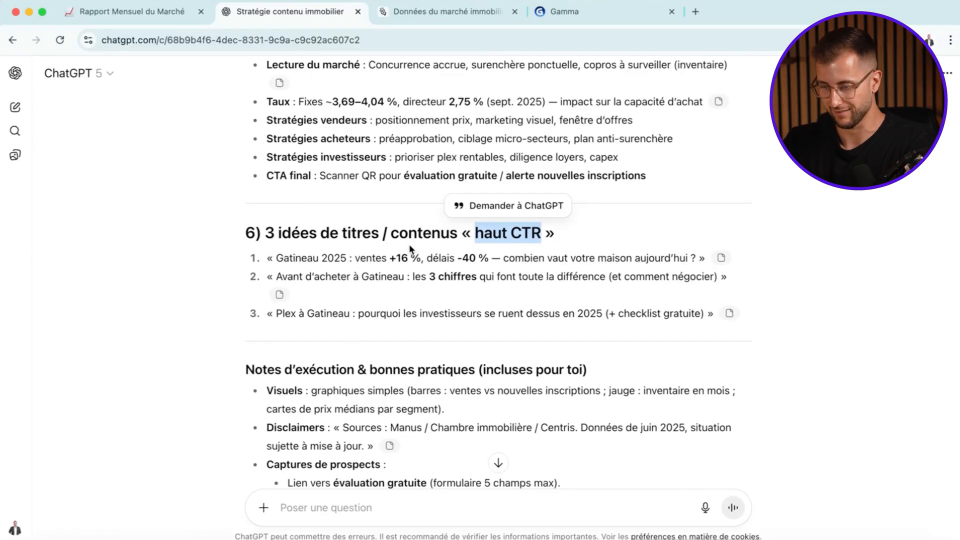
scroll(400, 267, "down", 2)
scroll(380, 291, "down", 4)
scroll(305, 228, "down", 4)
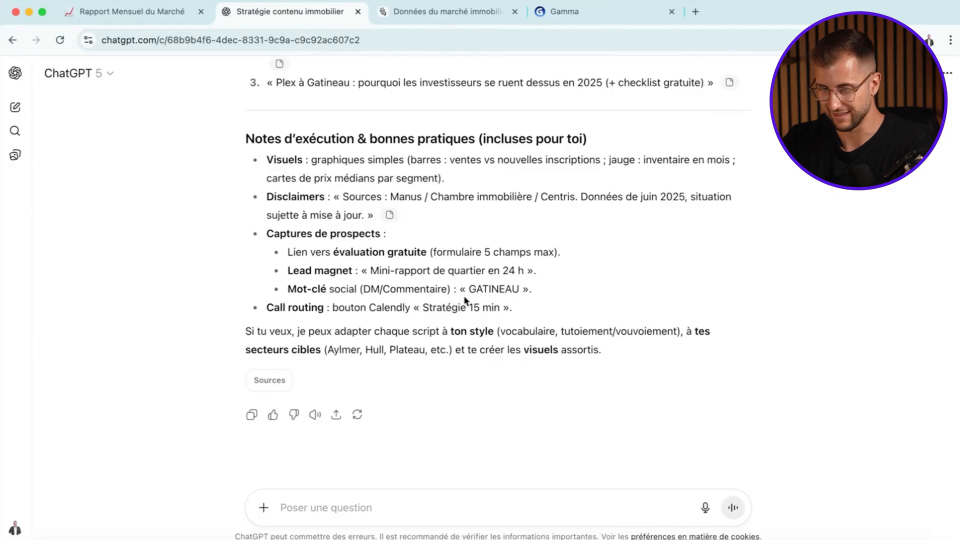
- Return to the « Gamma » plan in section 5 and reread its heading and bullets
scroll(464, 297, "up", 9)
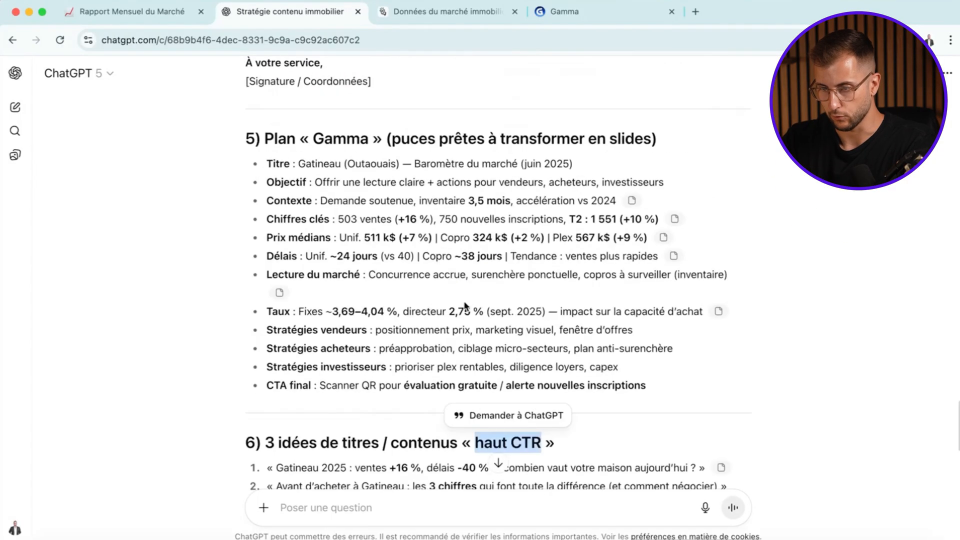
left_click(456, 306)
left_click_drag(262, 138, 659, 140)
left_click(429, 143)
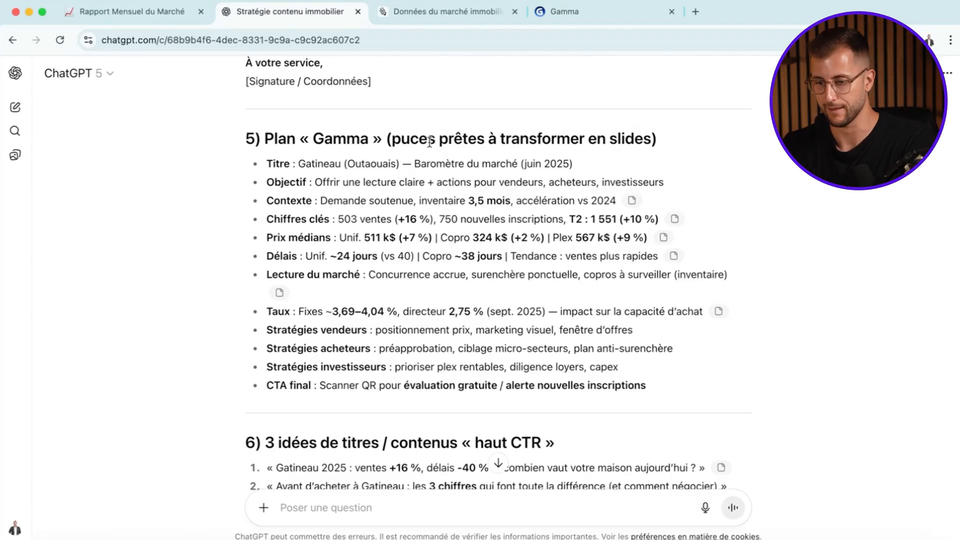
- Start a follow-up message: « Je veux que tu m'aides avec la ressource sur Gamma. Je veux que ça soit valuable et très pertinent pour mon audience cible. »
scroll(607, 330, "down", 3)
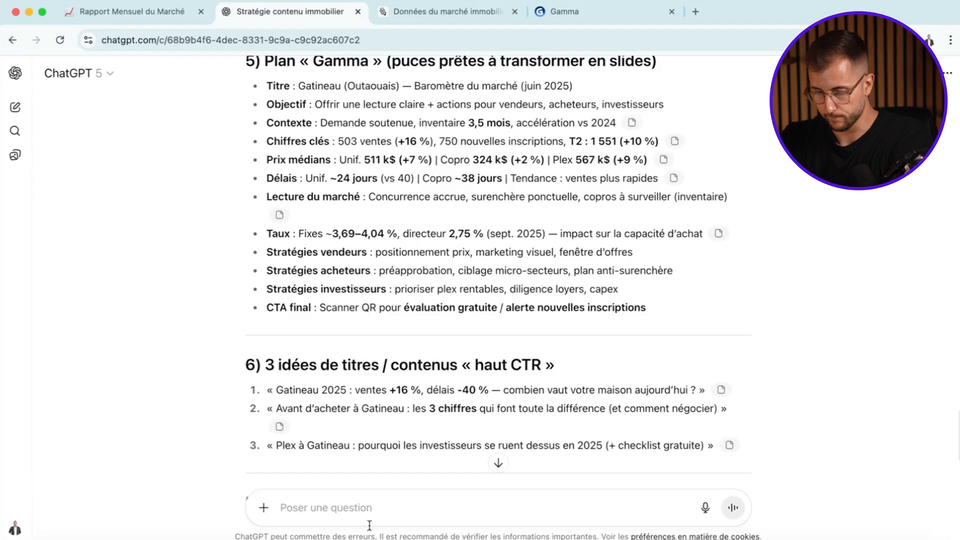
type("Je veux que tu m'aides")
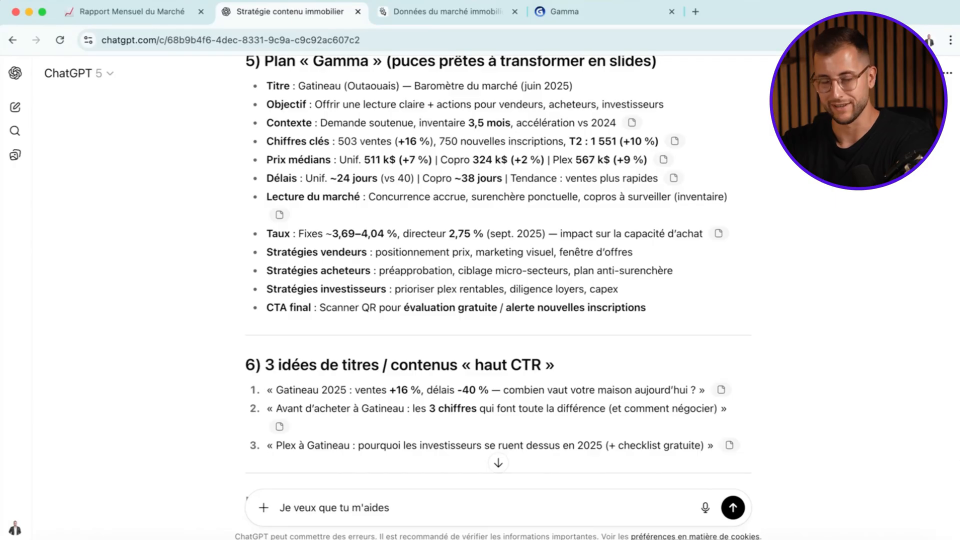
type(" ave")
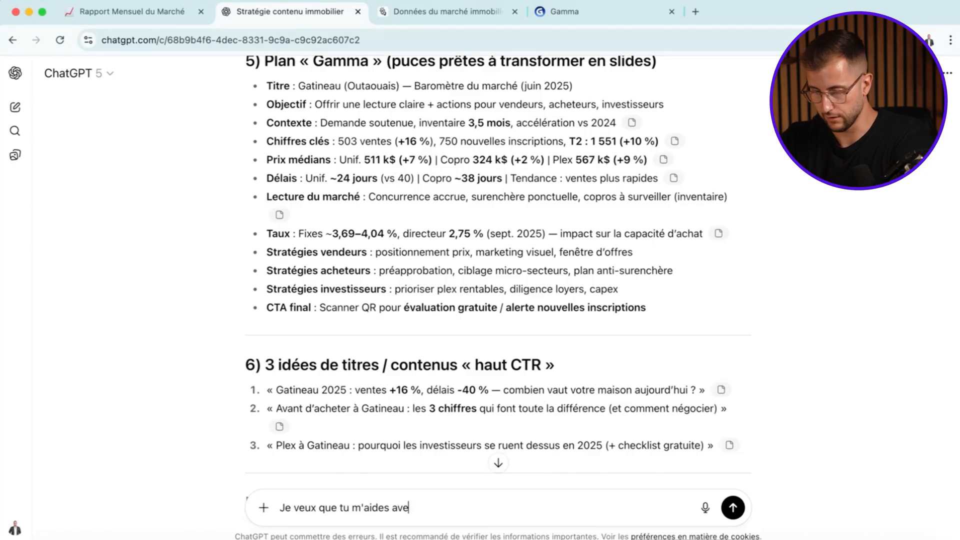
type("c la ressource")
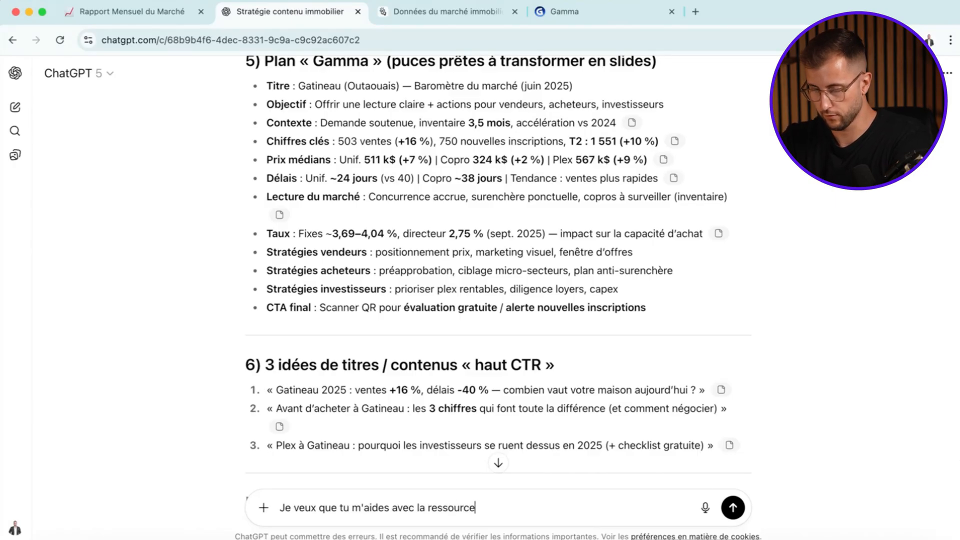
type(" sur Gamma. Je veu")
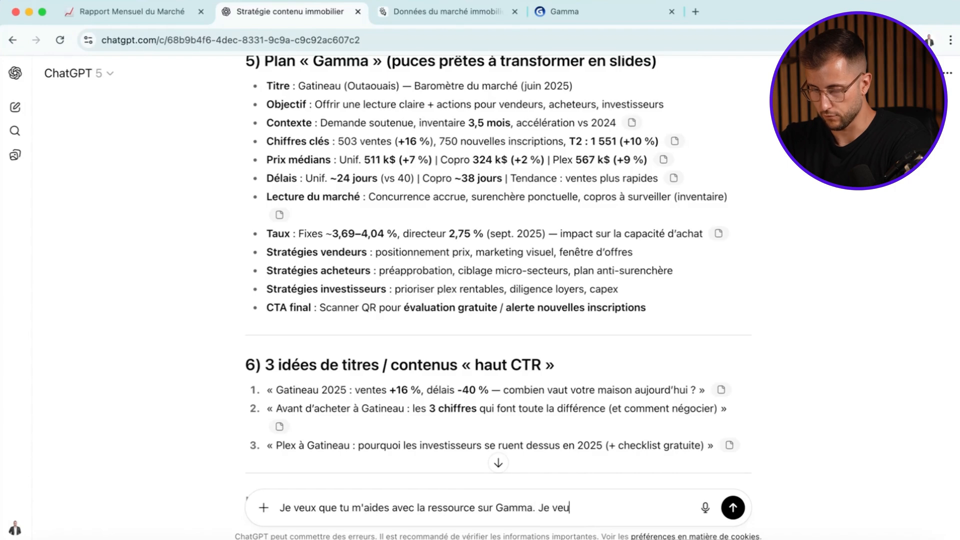
type("x que ça soit valuable et très pertinent pour mon u")
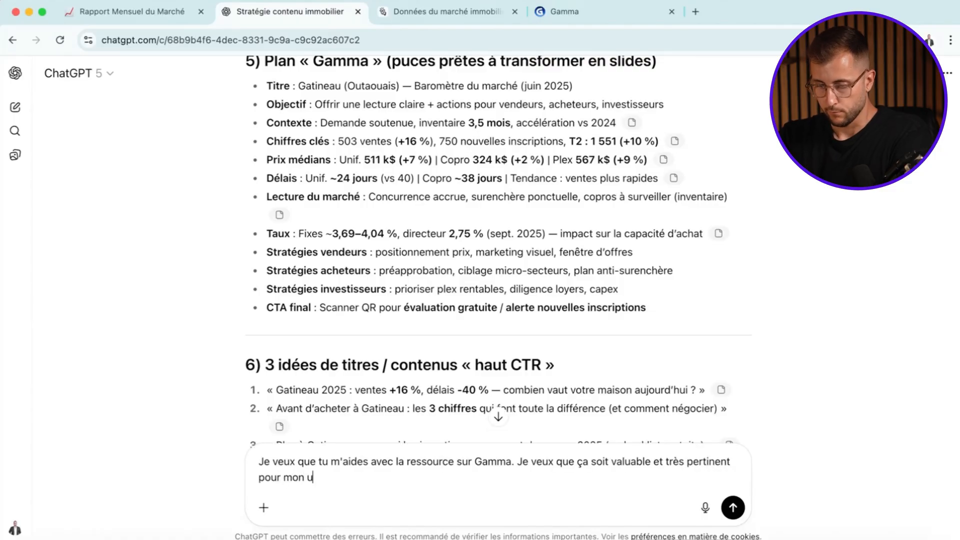
key("BackSpace")
type("audience cible")
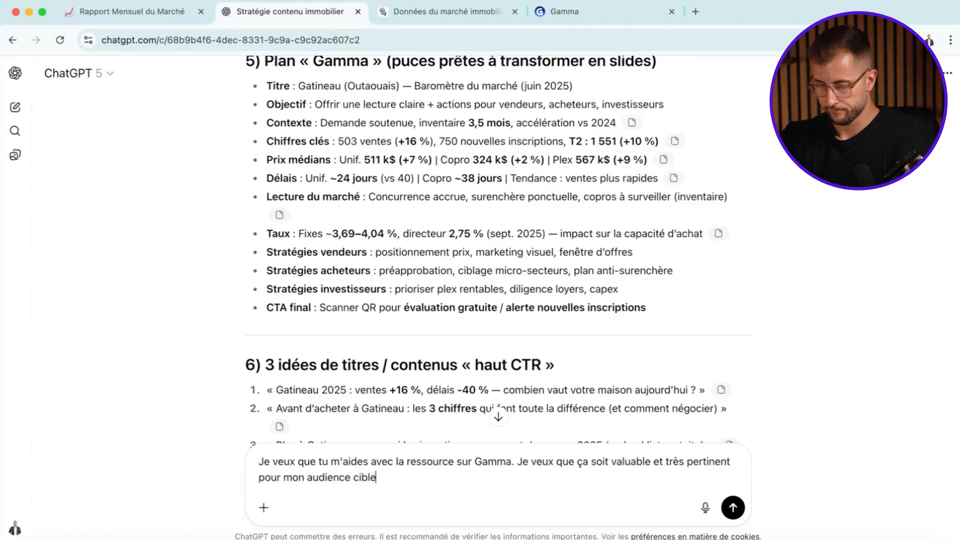
type(". Je veux être reco")
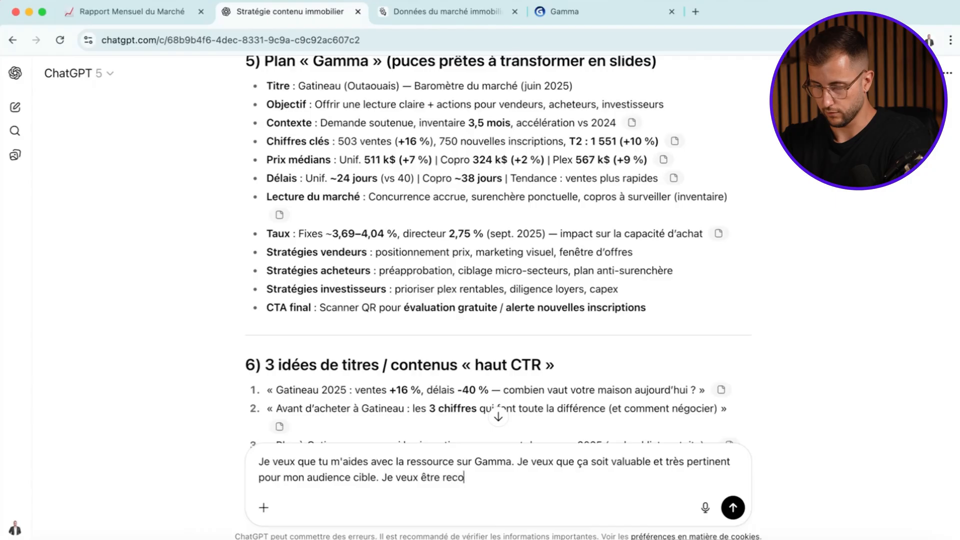
type("nnu comme l'exer")
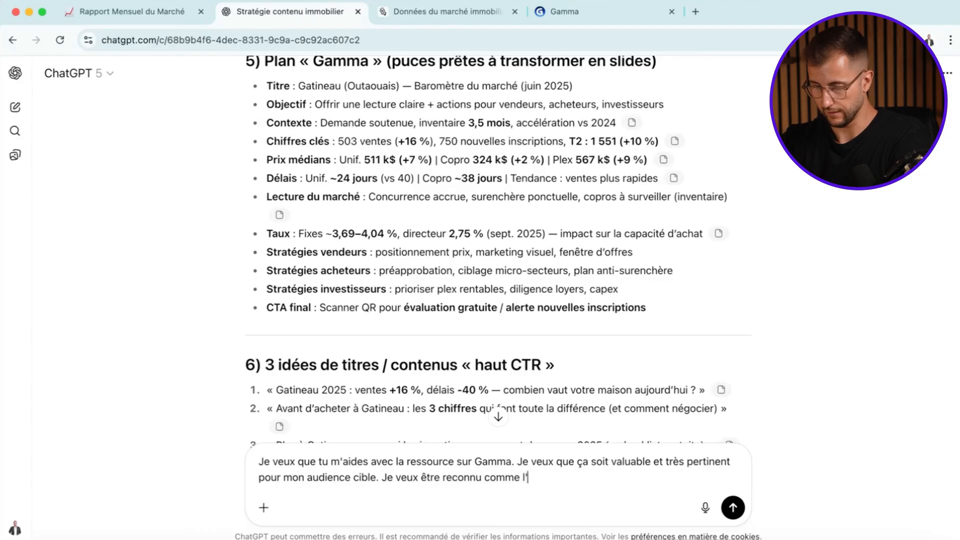
- Add to the message that you want local recognition: « Je veux être reconnu comme l'expert local. »
key("BackSpace")
type("pert loca")
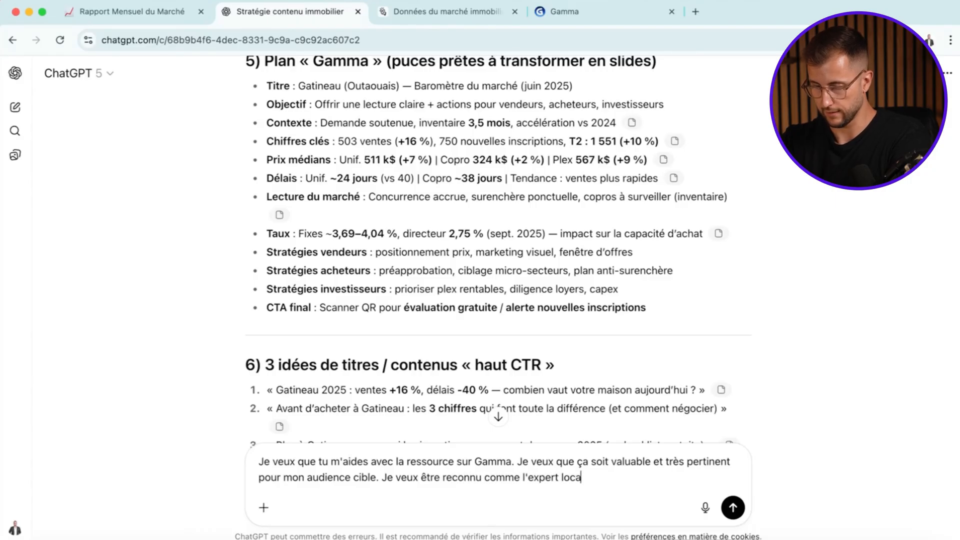
type("l. L'objectif ")
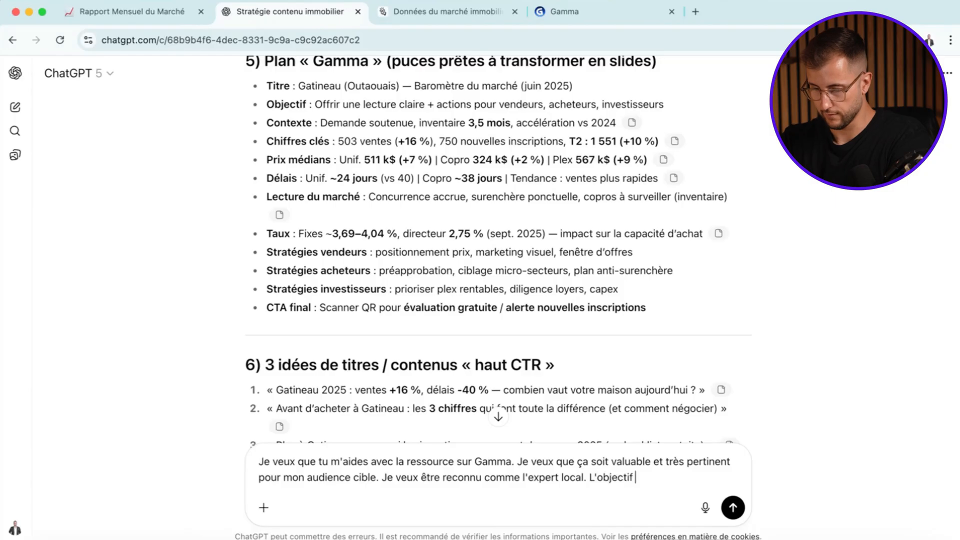
type("est d'onbte")
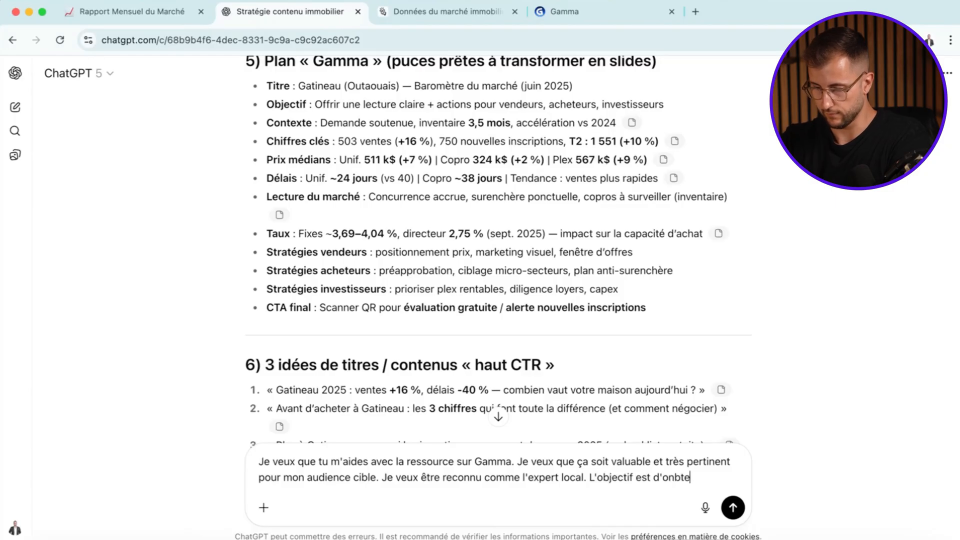
type("nir plus de props")
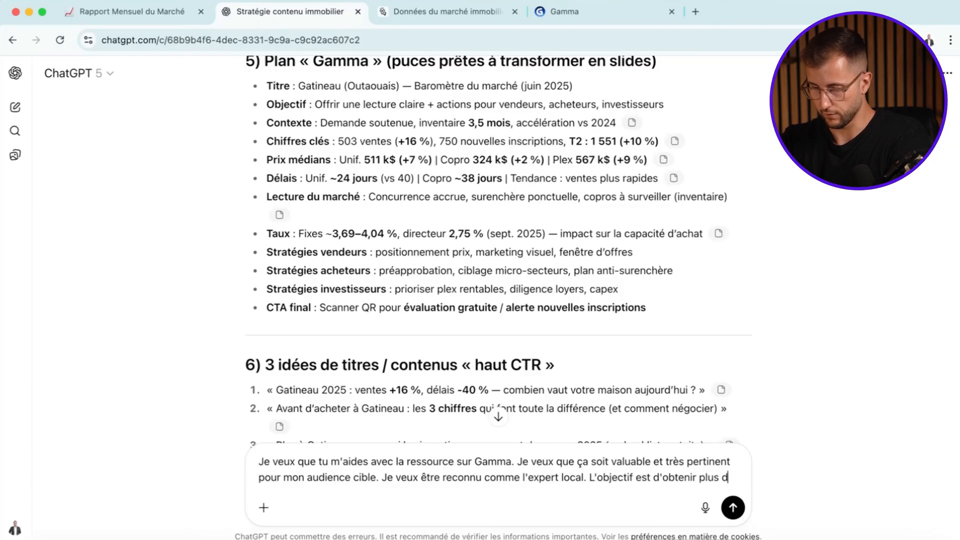
- Add the message's objective: « L'objectif est d'obtenir plus de prospects qualifiés qui me contactent. »
key("BackSpace")
key("BackSpace")
type("spects qua")
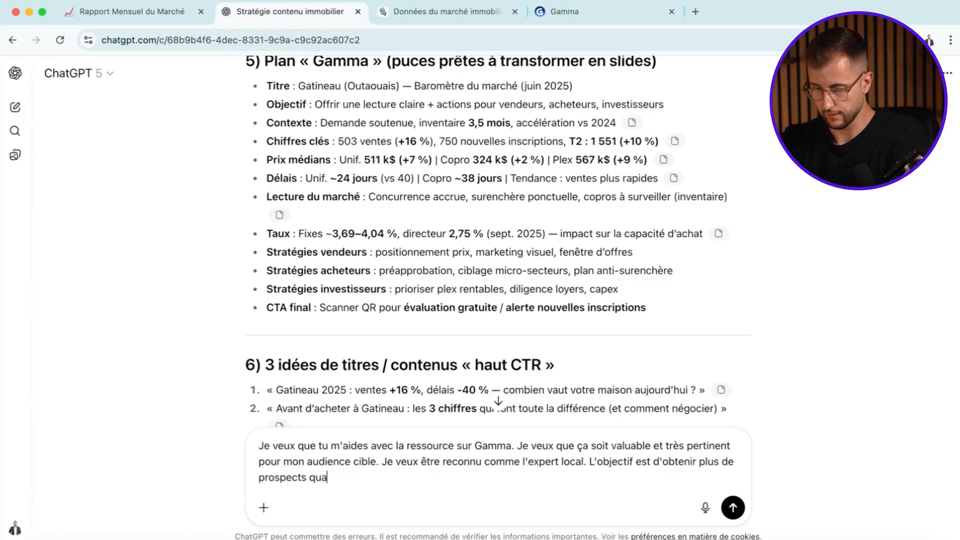
type("lifiés qui me con")
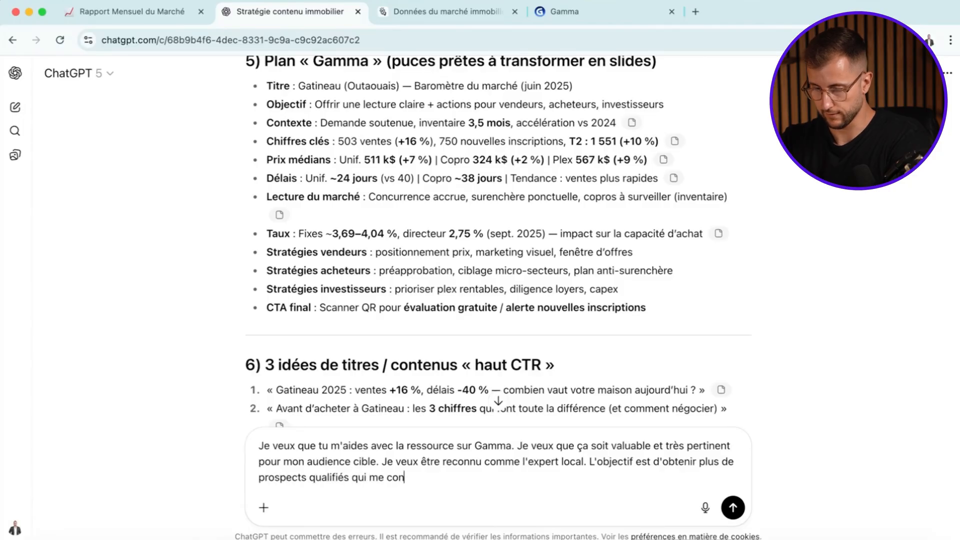
type("tactent. Fai")
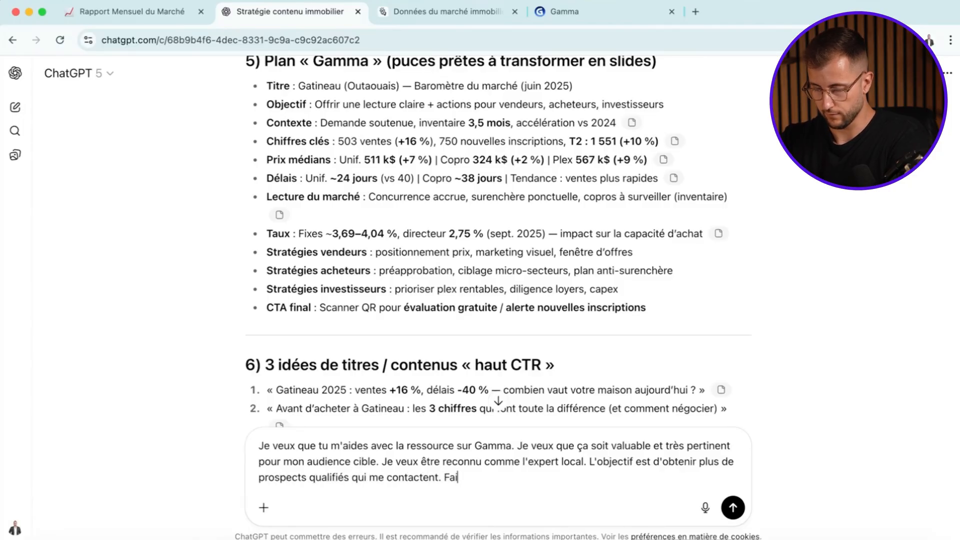
type("t un Gamma Deck complet")
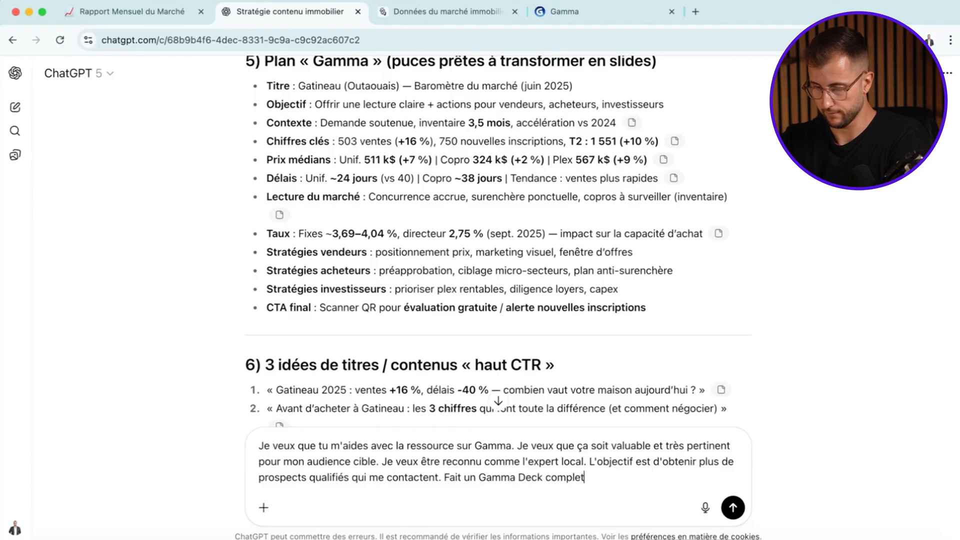
- End the message with « Fait un Gamma Deck complet » and send it
key("Return")
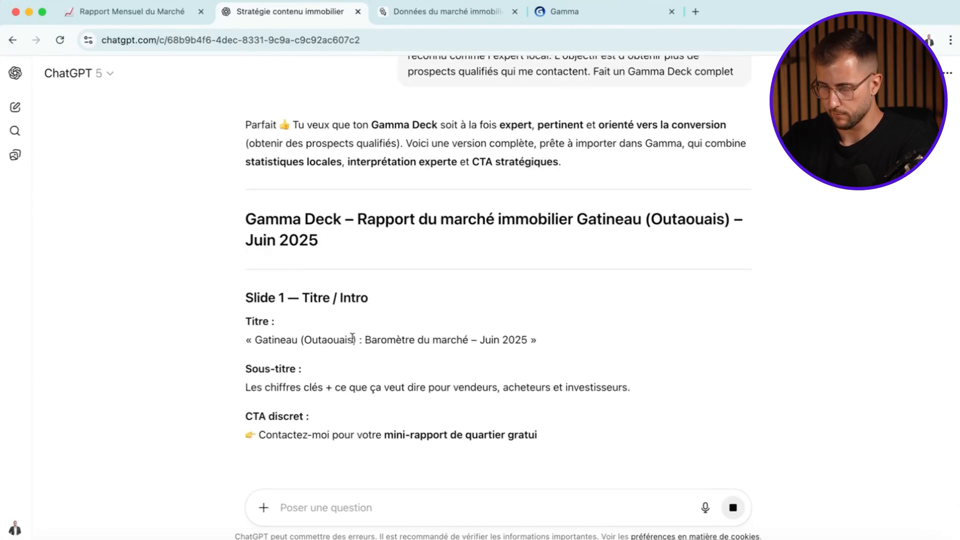
- Copy the generated deck text from Slide 1 through the contact line of Slide 10
scroll(352, 338, "down", 2)
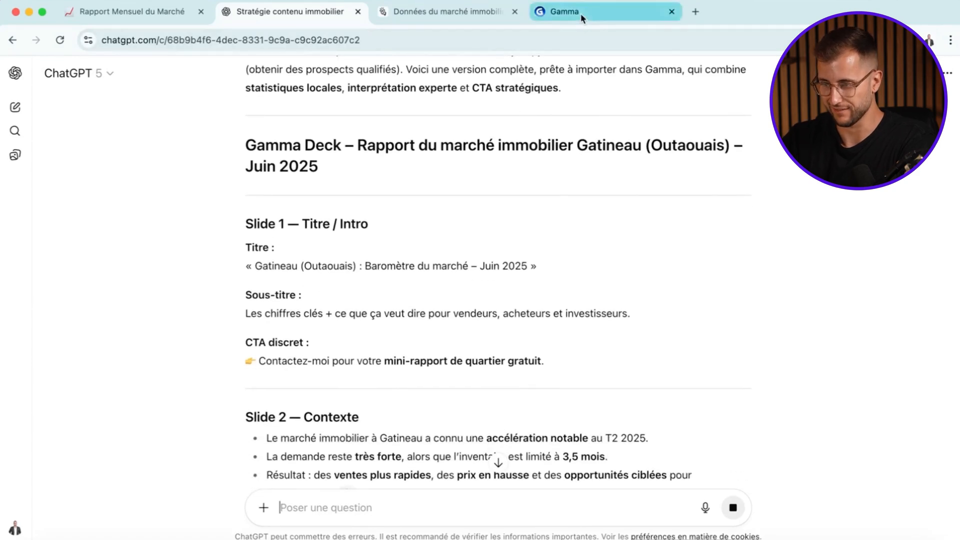
scroll(429, 180, "down", 2)
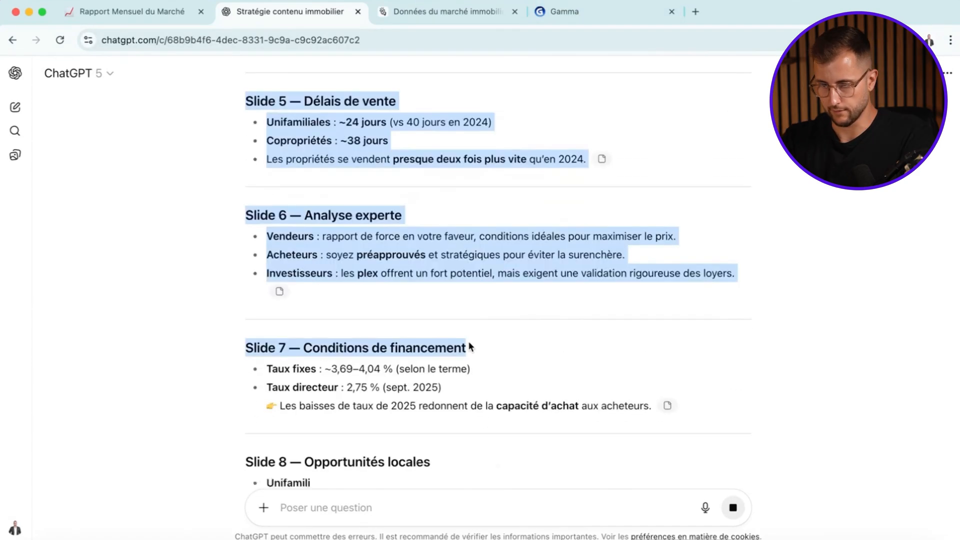
scroll(469, 342, "down", 3)
left_click_drag(469, 341, 575, 384)
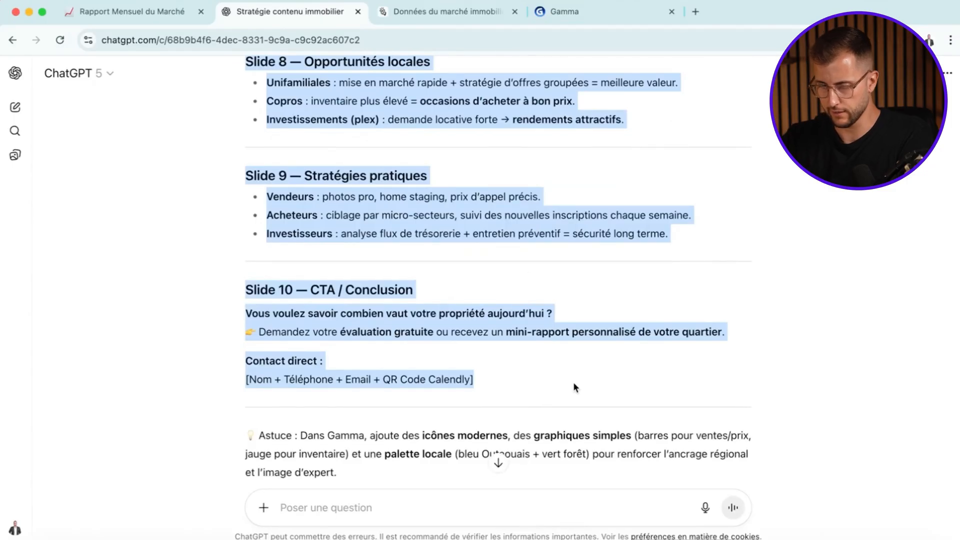
- Switch to Gamma, leave the old draft and start a new creation with « Coller le texte »
left_click(448, 4)
left_click(569, 8)
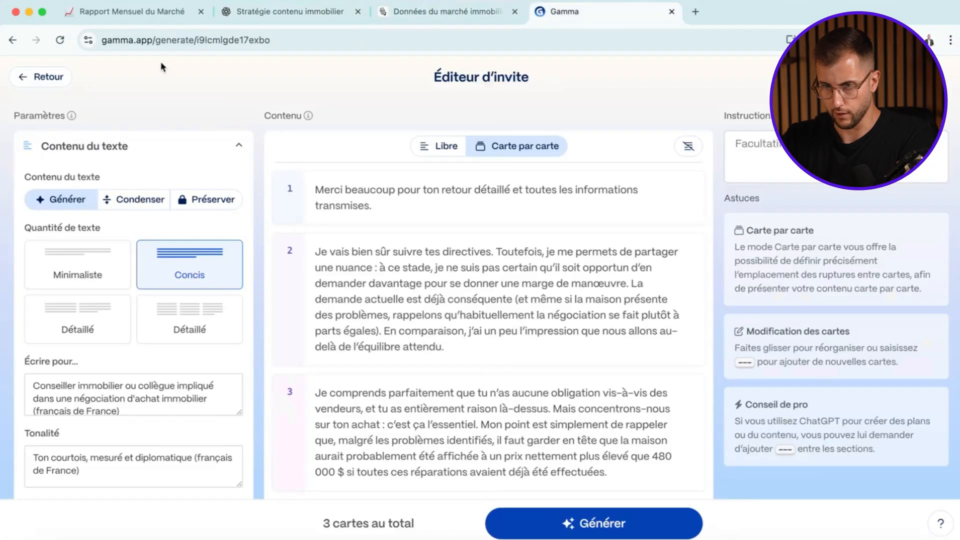
left_click(45, 77)
left_click(257, 115)
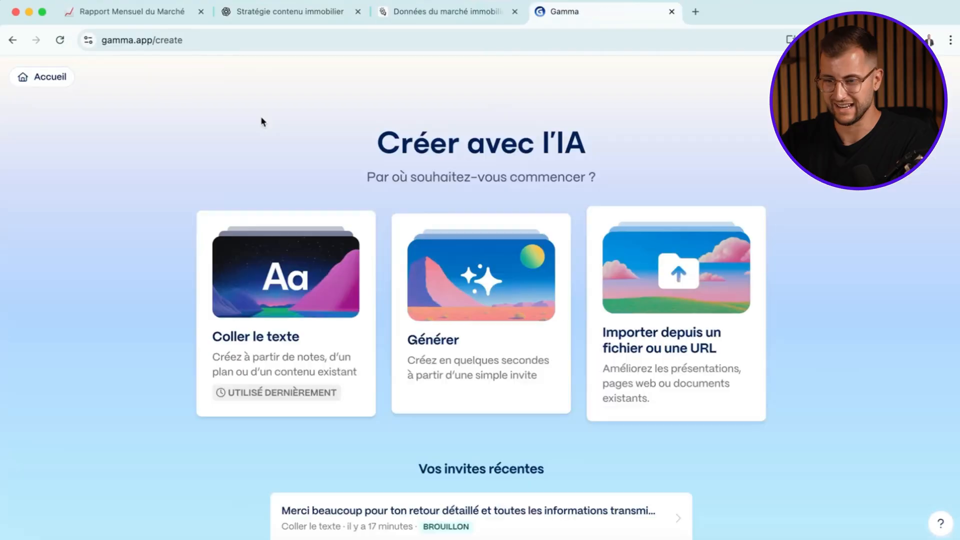
left_click(242, 345)
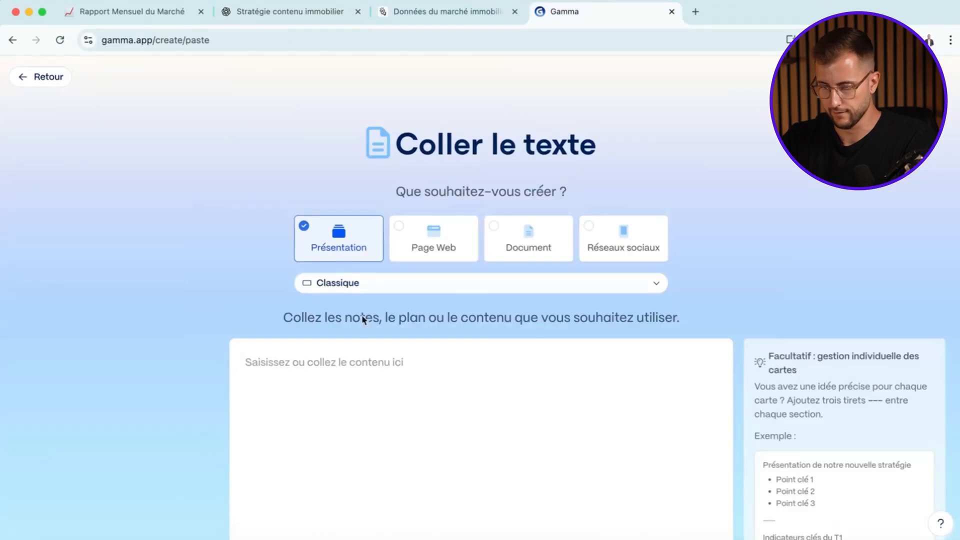
- Paste the deck text, choose « Génération à partir de notes ou d'un plan » and continue to the prompt editor
key("super+v")
scroll(358, 362, "up", 15)
scroll(359, 350, "down", 20)
scroll(358, 313, "down", 2)
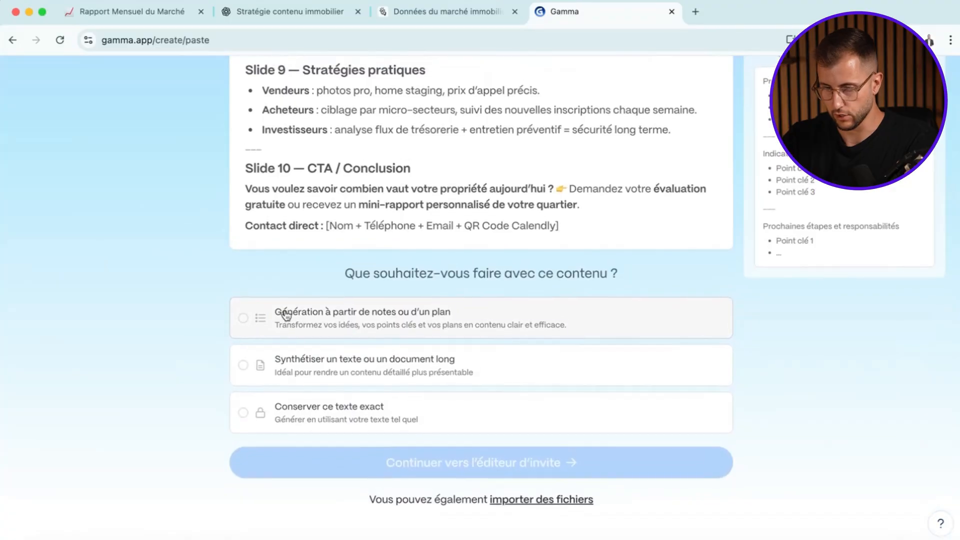
left_click(335, 328)
left_click(476, 460)
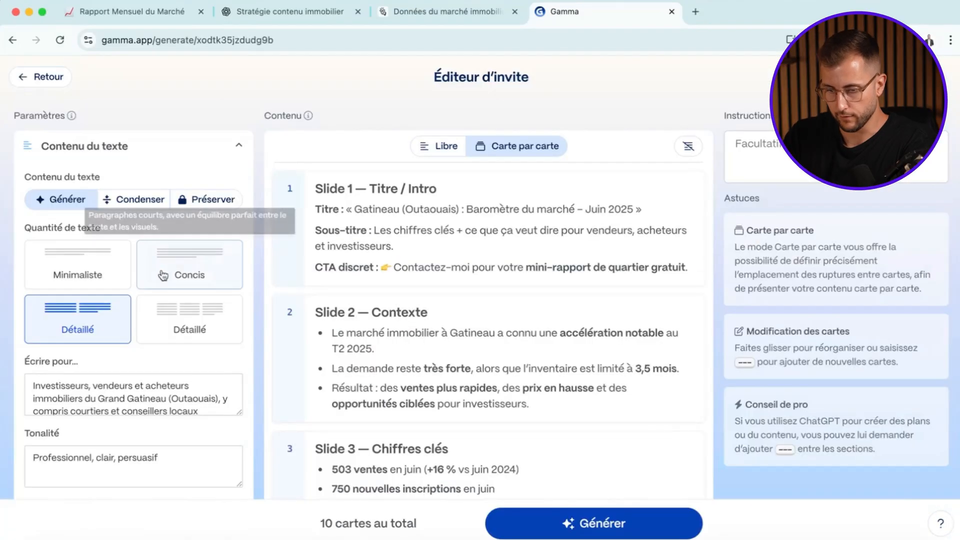
- Set the text quantity to Concis and shorten the audience to « Investisseurs, vendeurs et acheteurs immobiliers du Grand Gatineau (Outaouais) »
left_click(220, 271)
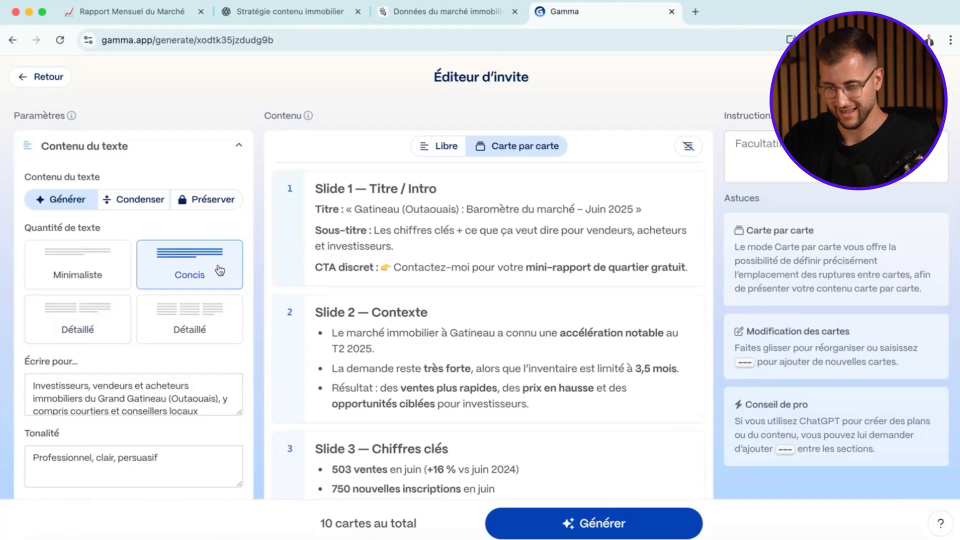
scroll(188, 295, "down", 2)
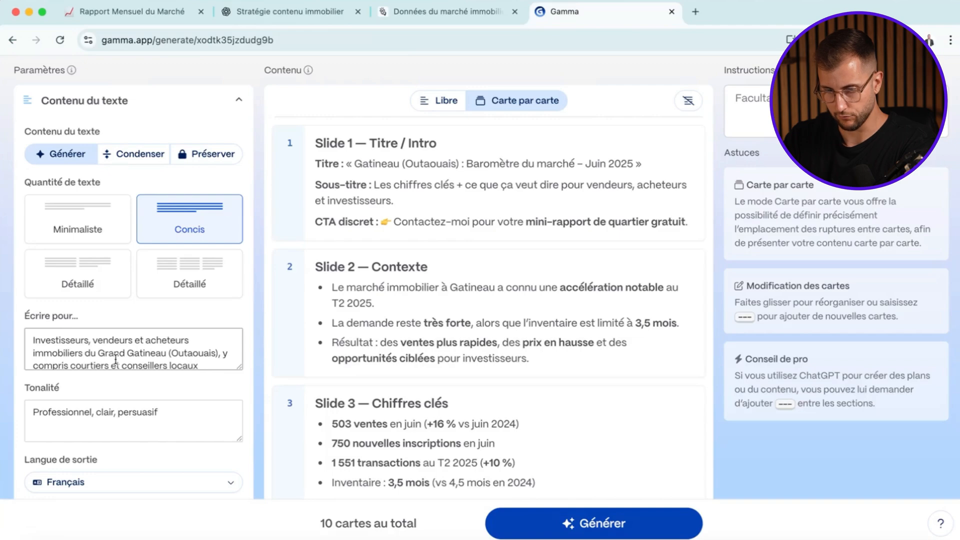
scroll(196, 356, "down", 1)
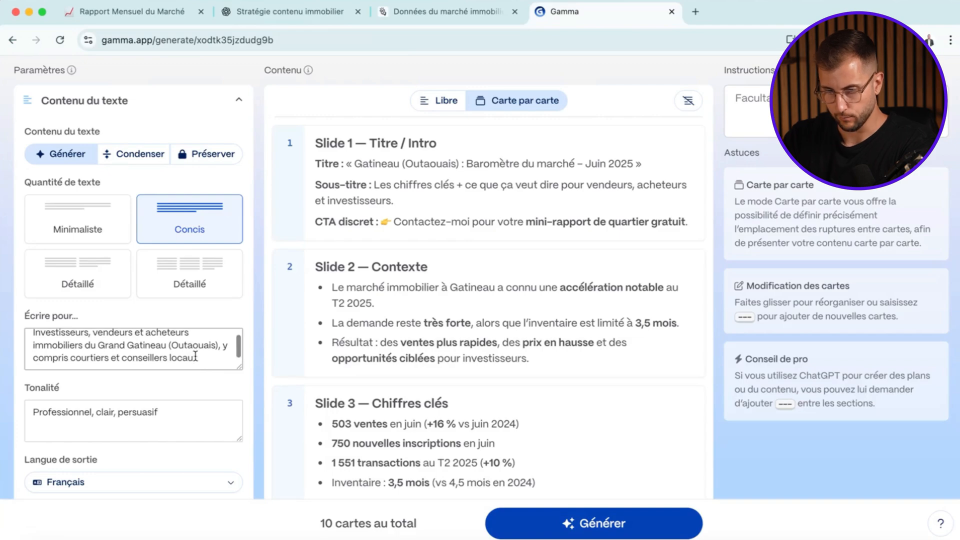
left_click_drag(197, 357, 222, 346)
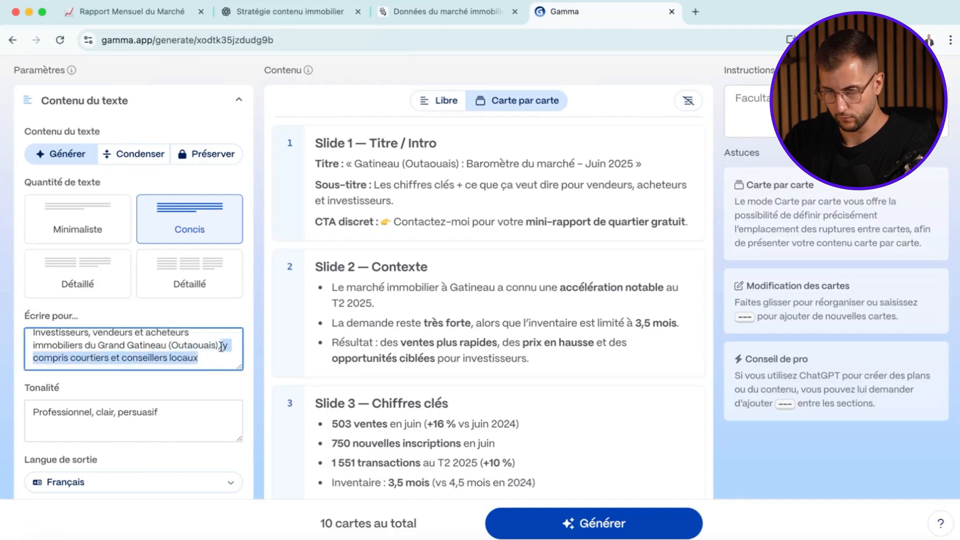
key("BackSpace")
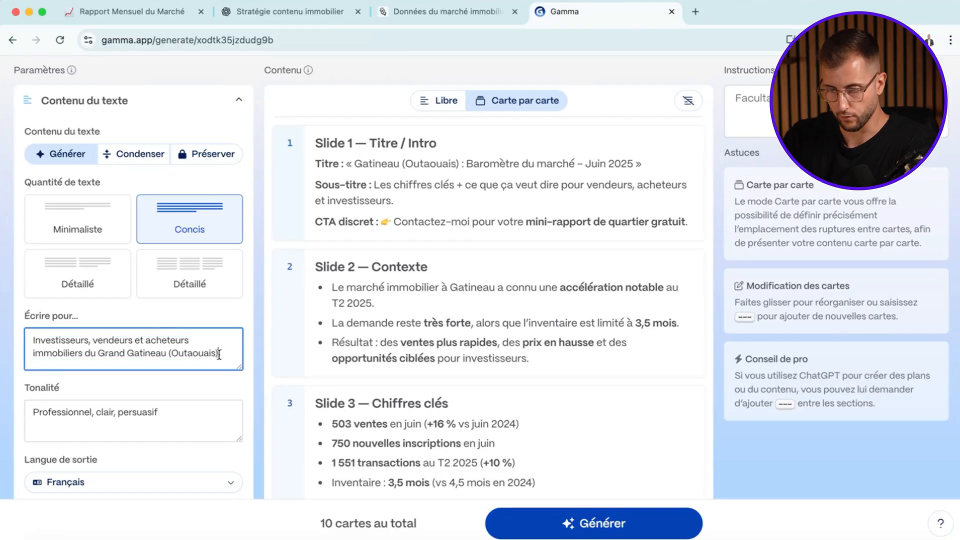
- Change the tone to « Professionnel, clair, éducatif »
scroll(219, 354, "down", 2)
left_click(175, 370)
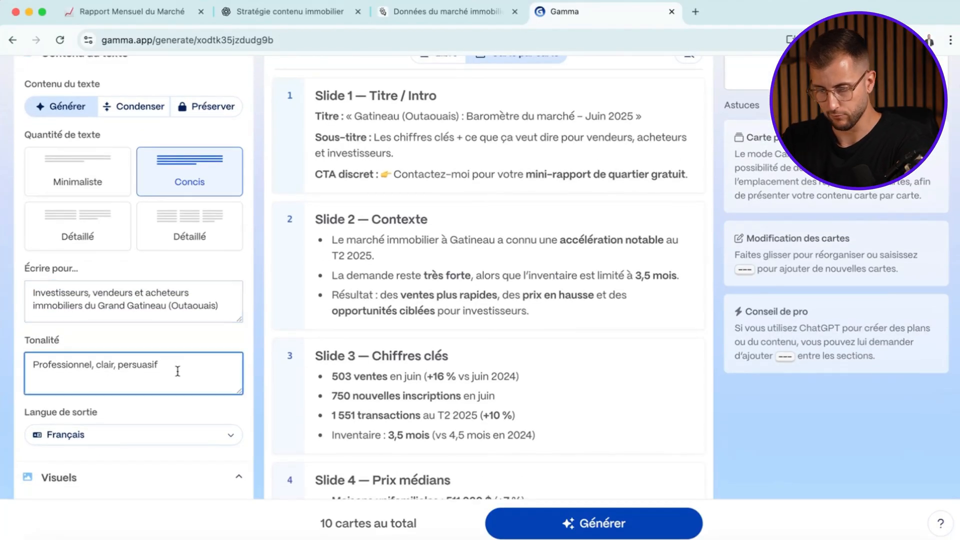
key("BackSpace")
key("BackSpace")
key("BackSpace")
key("BackSpace")
key("BackSpace")
key("BackSpace")
key("BackSpace")
key("BackSpace")
key("BackSpace")
type("éducatif")
- Browse all custom and standard themes and apply the Keepsake theme to the presentation
scroll(150, 368, "down", 5)
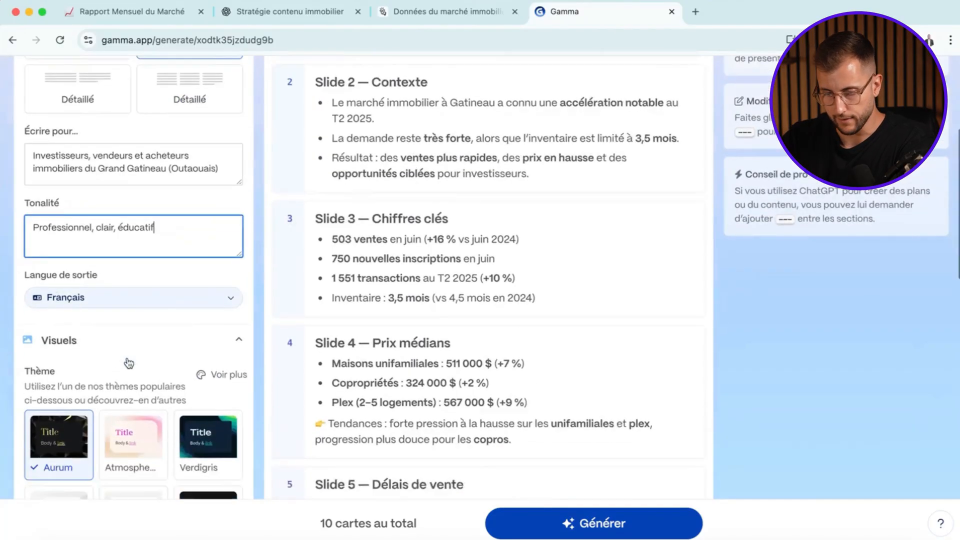
left_click(209, 281)
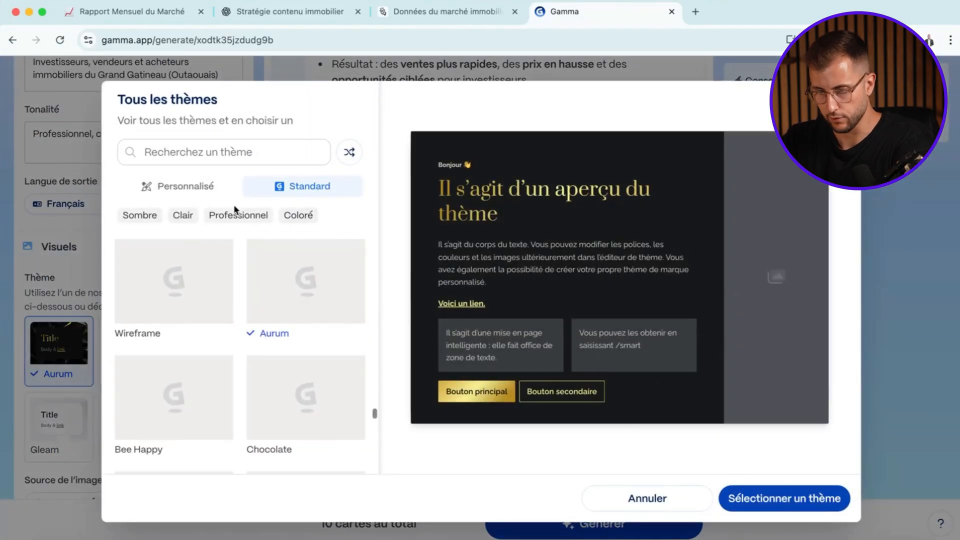
left_click(190, 189)
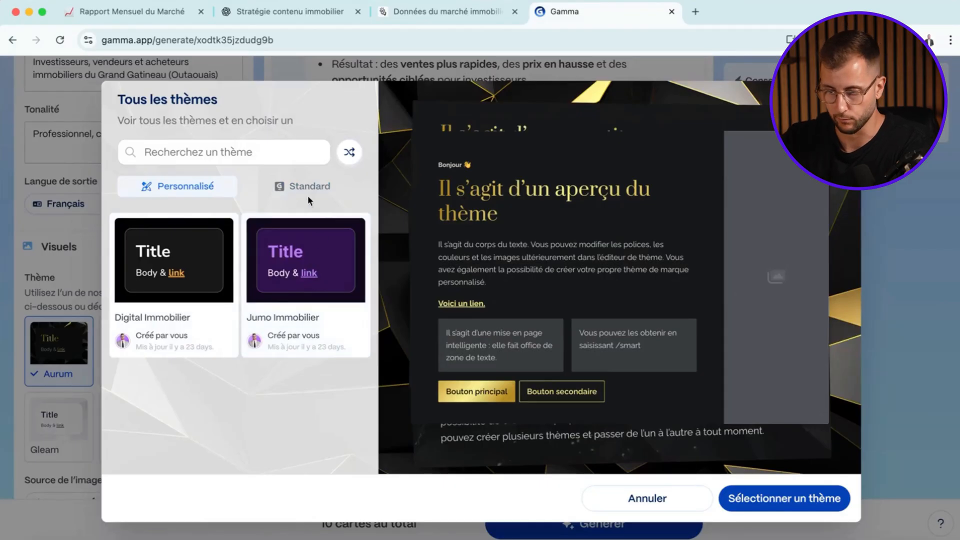
left_click(279, 191)
scroll(272, 340, "down", 5)
scroll(273, 350, "down", 7)
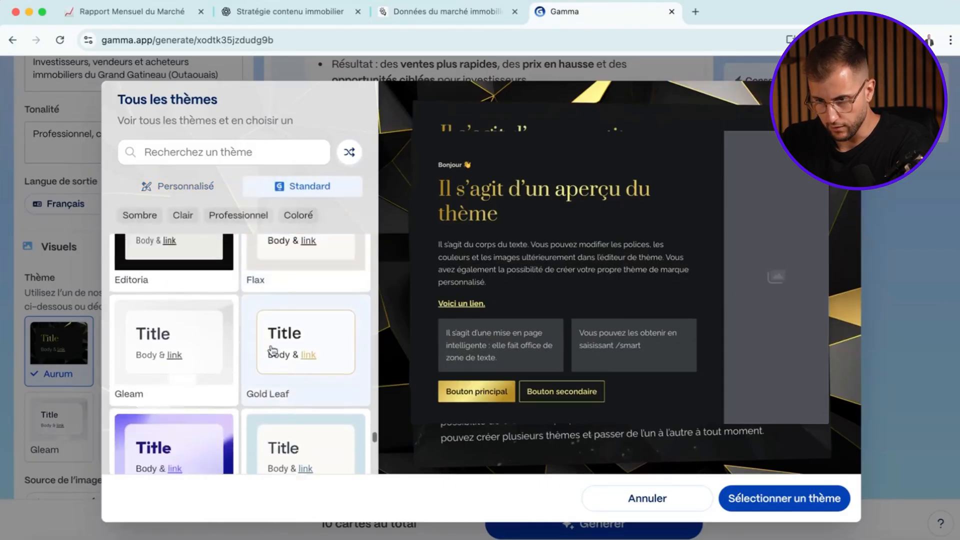
left_click(289, 321)
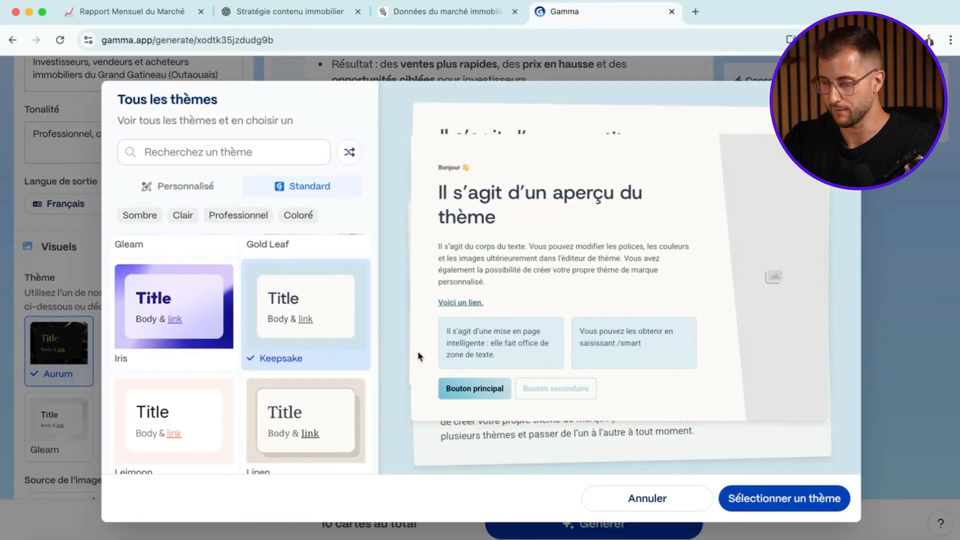
scroll(281, 370, "down", 15)
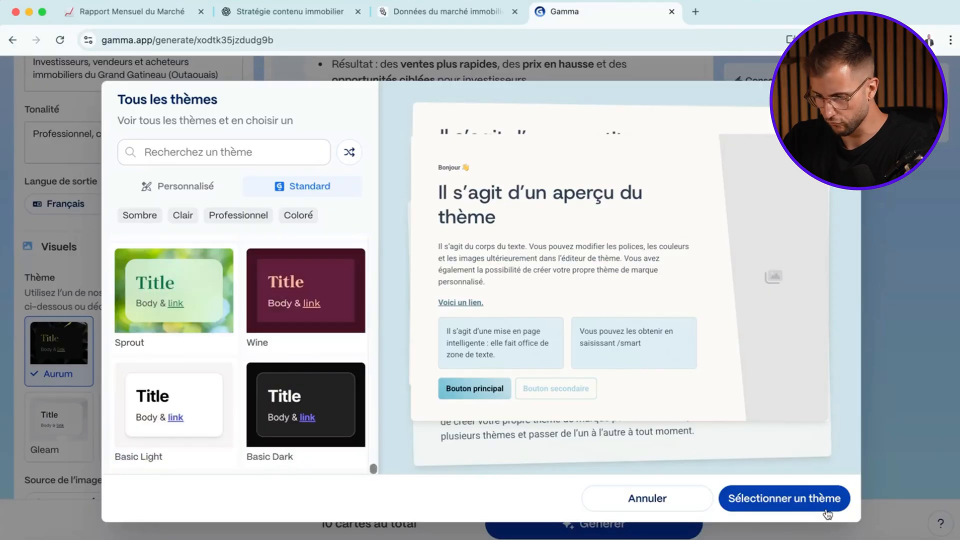
left_click(824, 507)
- Set the AI image model to Ideogram 3.0 Turbo
scroll(165, 375, "down", 4)
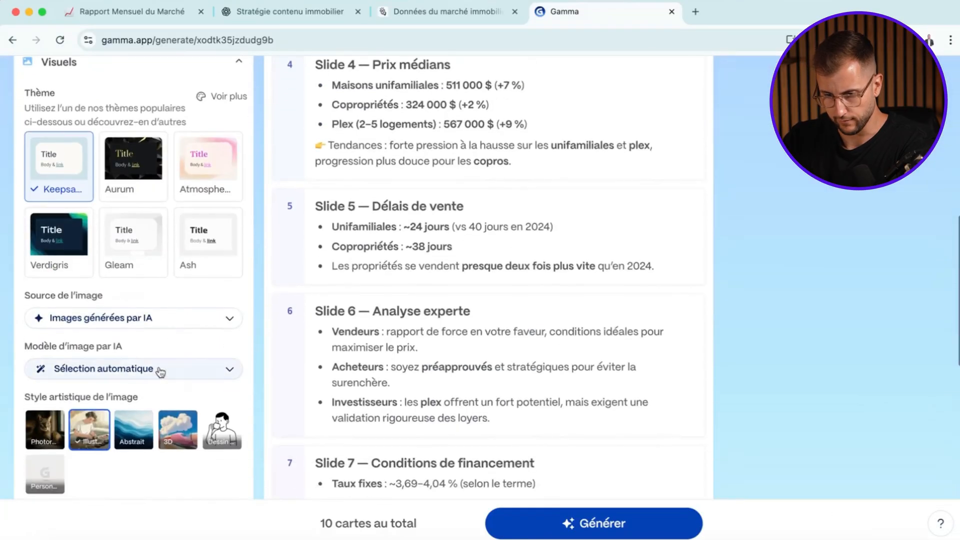
scroll(167, 327, "down", 2)
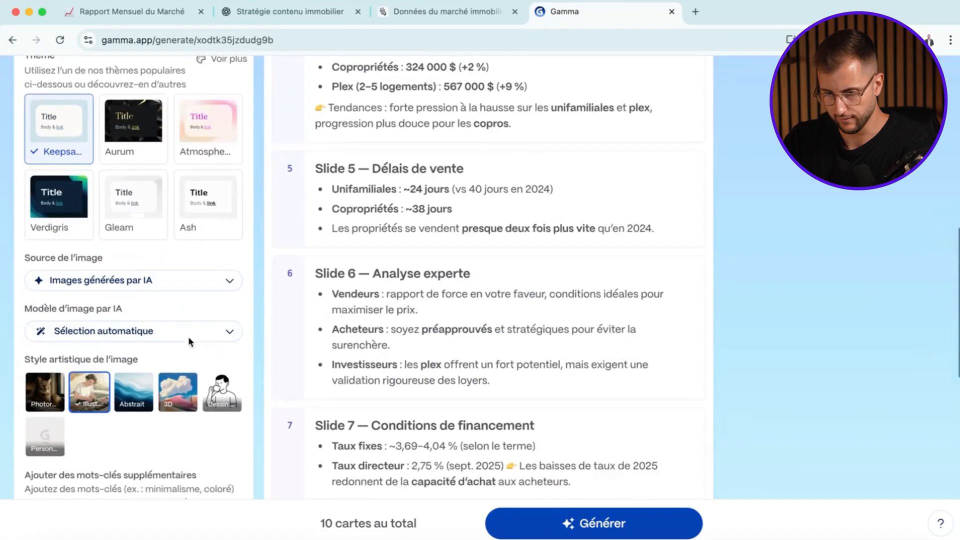
left_click(121, 275)
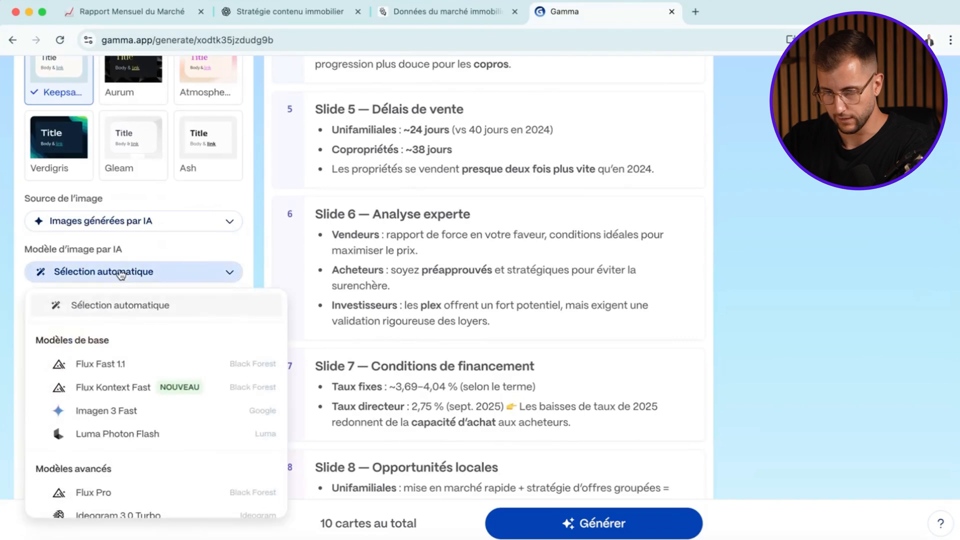
left_click(158, 392)
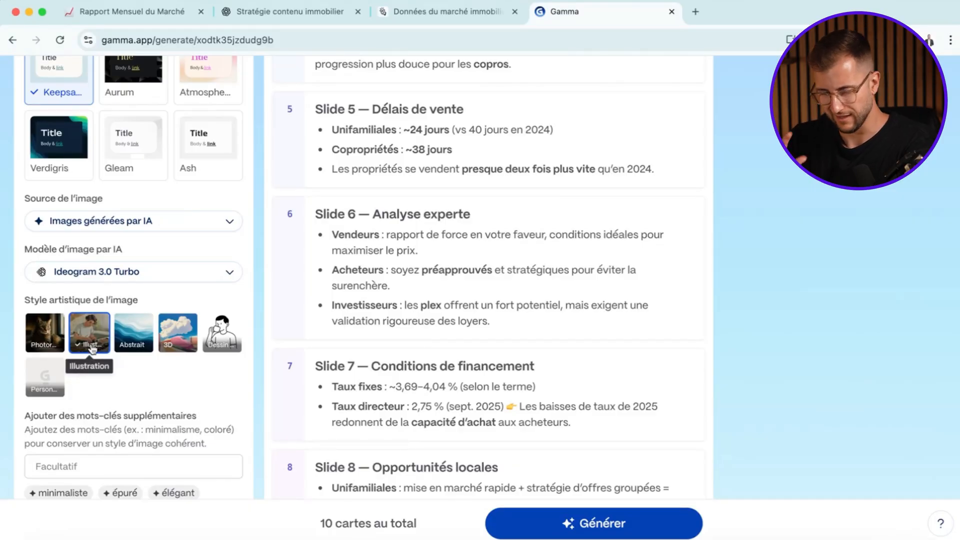
- Choose the Personnalisé image art style and describe it as « Image réaliste et professionnel de l'immobilier à Gatineau (Outaouais) »
scroll(85, 355, "down", 1)
left_click(46, 370)
scroll(100, 381, "down", 3)
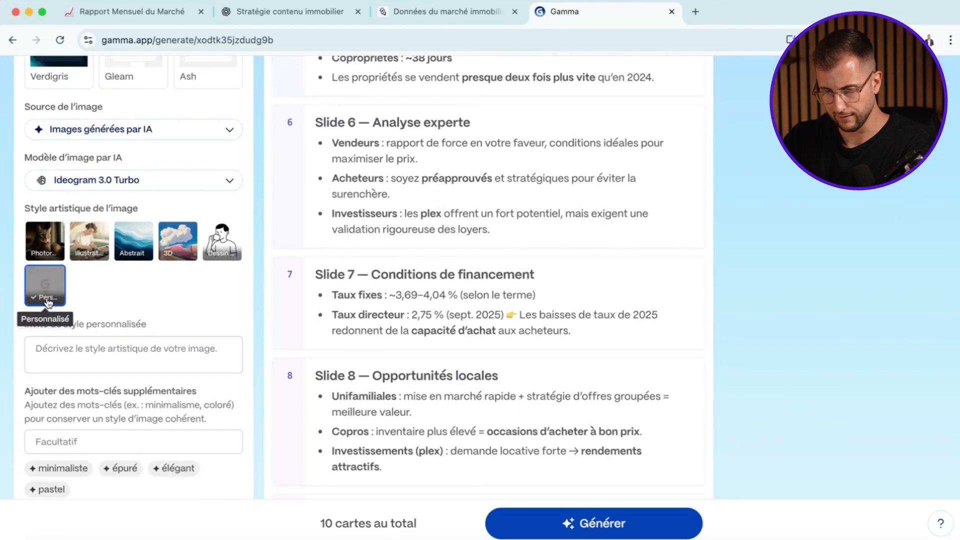
left_click(108, 362)
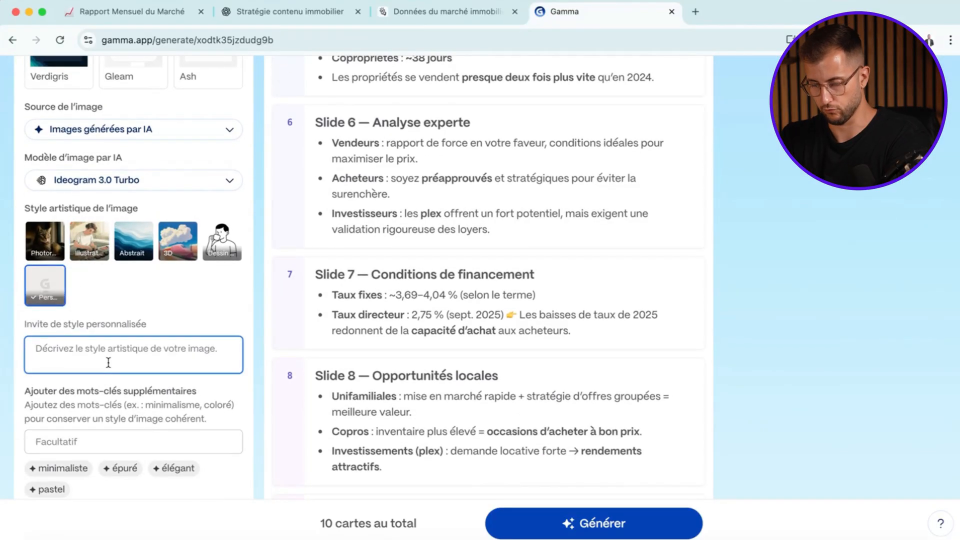
type("Image réaliste et professionnel de l'")
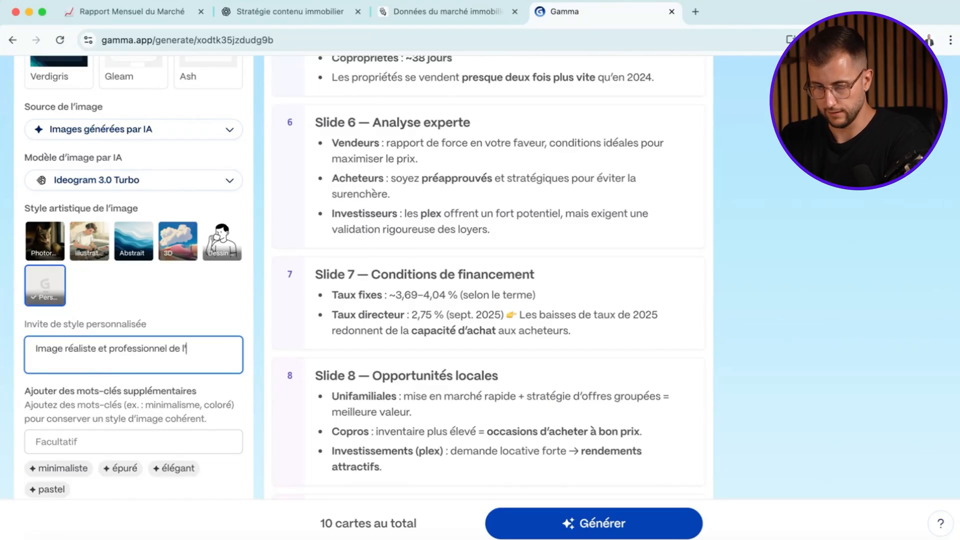
type("immobilier à Gatineau (Outaoua")
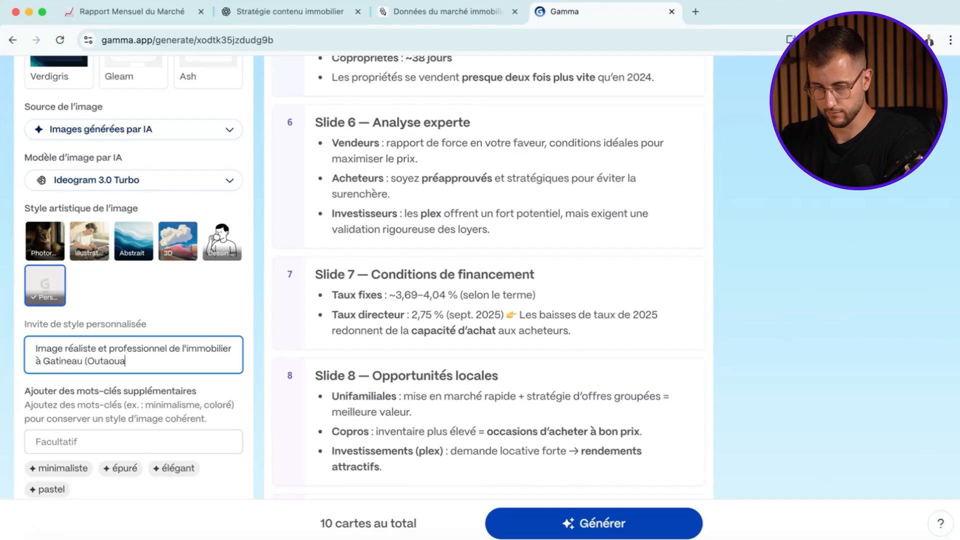
type("is)")
- Check the remaining settings and the ten-card outline, and generate the presentation
scroll(143, 370, "down", 5)
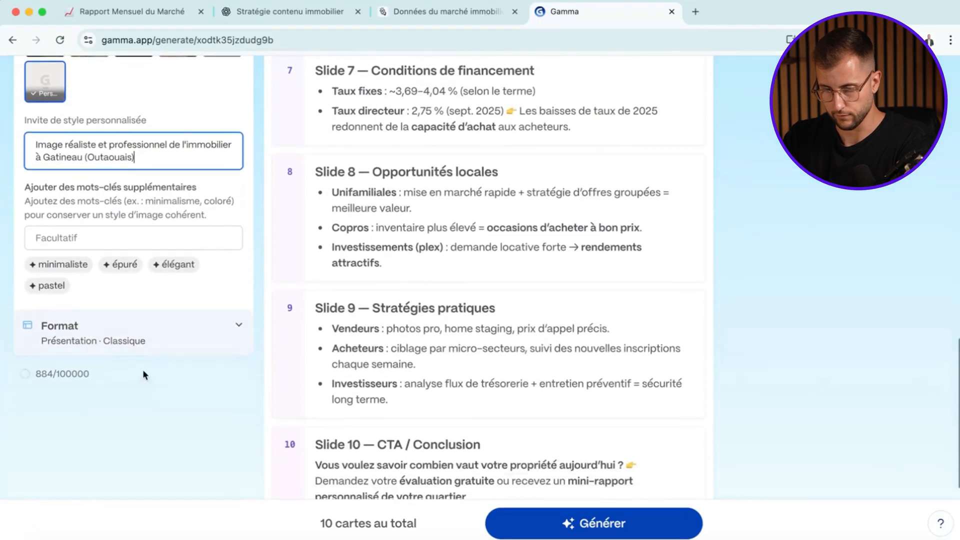
scroll(290, 240, "down", 4)
scroll(292, 245, "up", 20)
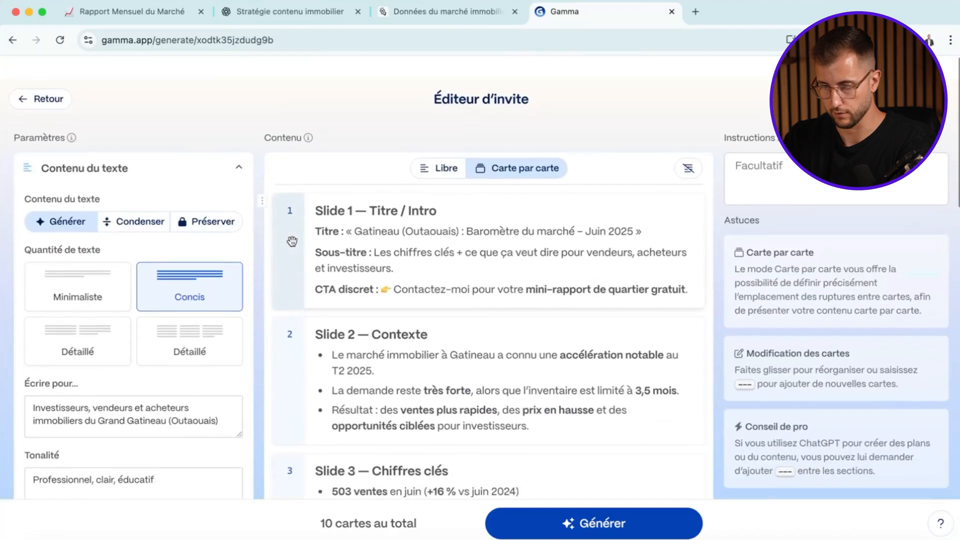
scroll(480, 290, "down", 3)
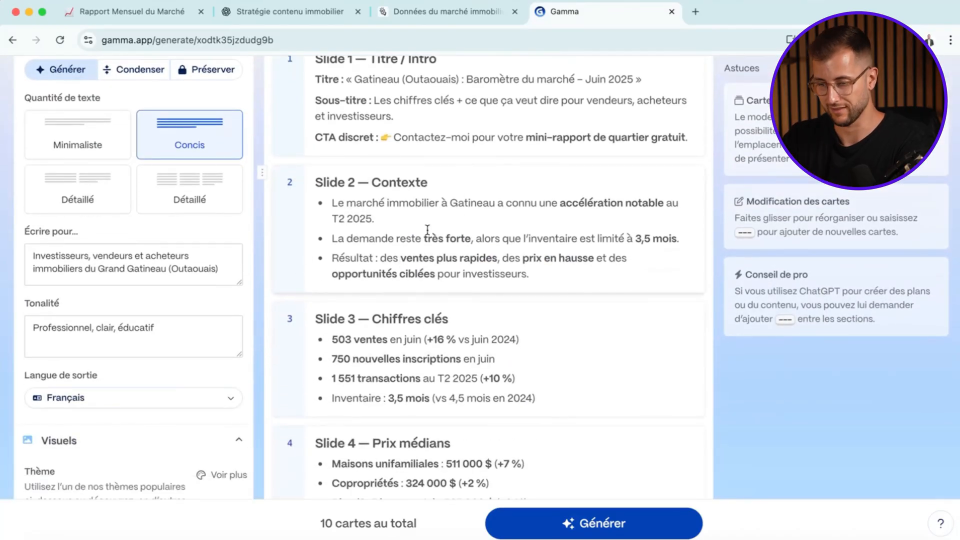
scroll(411, 223, "down", 5)
scroll(520, 301, "down", 14)
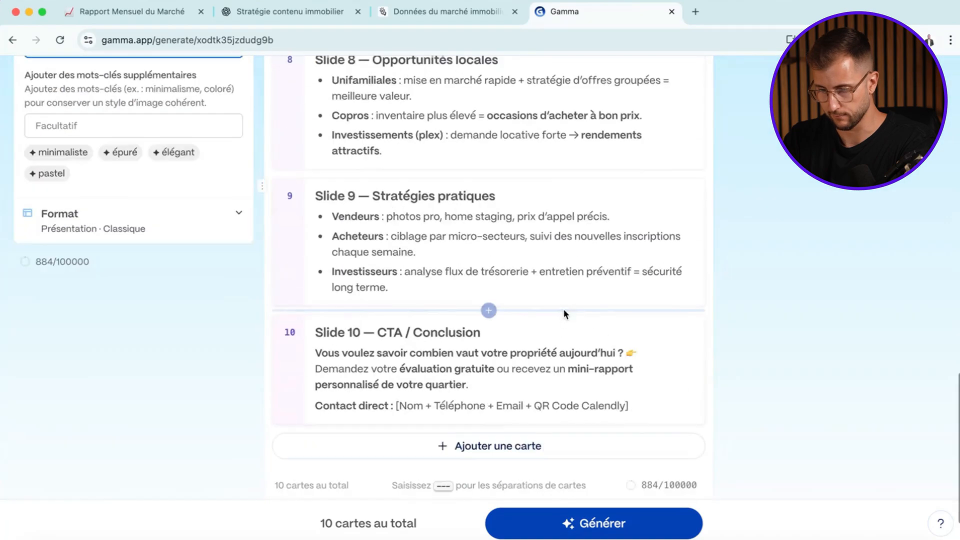
scroll(563, 308, "up", 20)
left_click(584, 520)
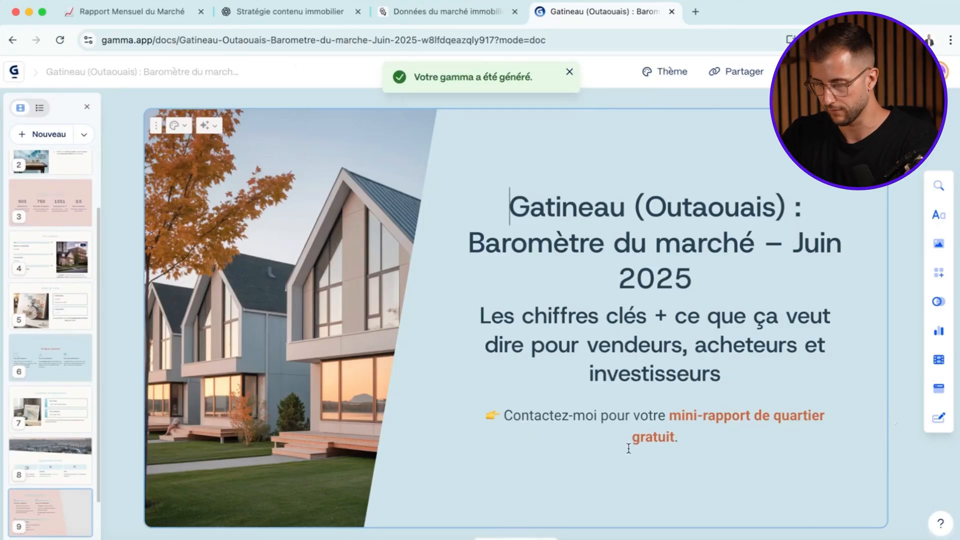
- Try the right-side accent image layout on the title card and restore the left-side layout
scroll(572, 392, "down", 2)
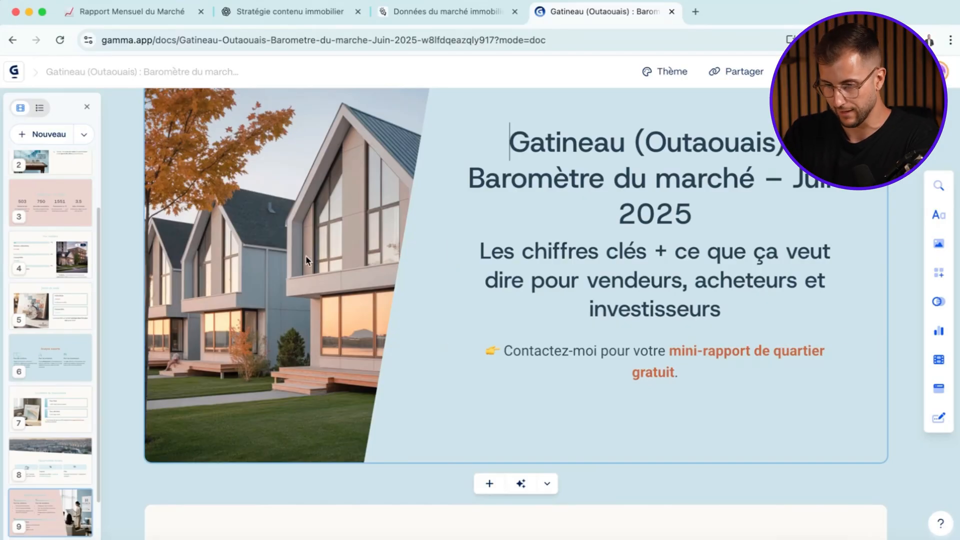
scroll(353, 292, "down", 1)
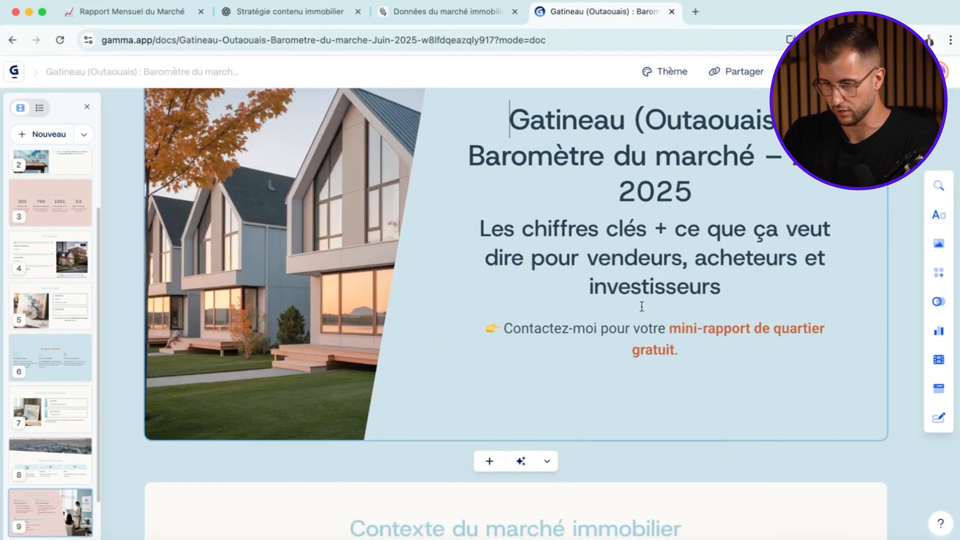
scroll(643, 307, "up", 4)
left_click(174, 126)
left_click(222, 165)
left_click(181, 170)
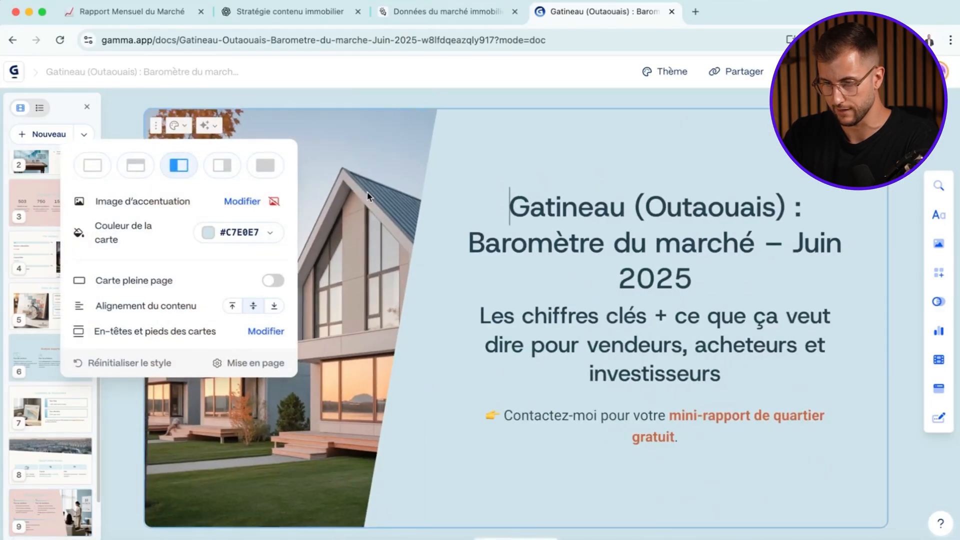
left_click(422, 238)
- Look at the market context card, consult the Manus report and the ChatGPT conversation, and return to the Gamma presentation
scroll(423, 238, "down", 8)
scroll(540, 251, "down", 2)
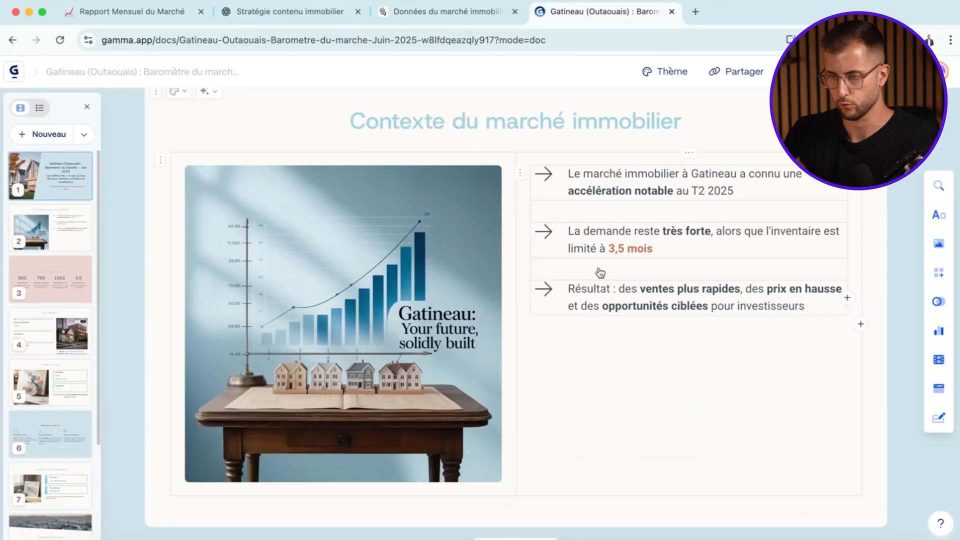
left_click(448, 12)
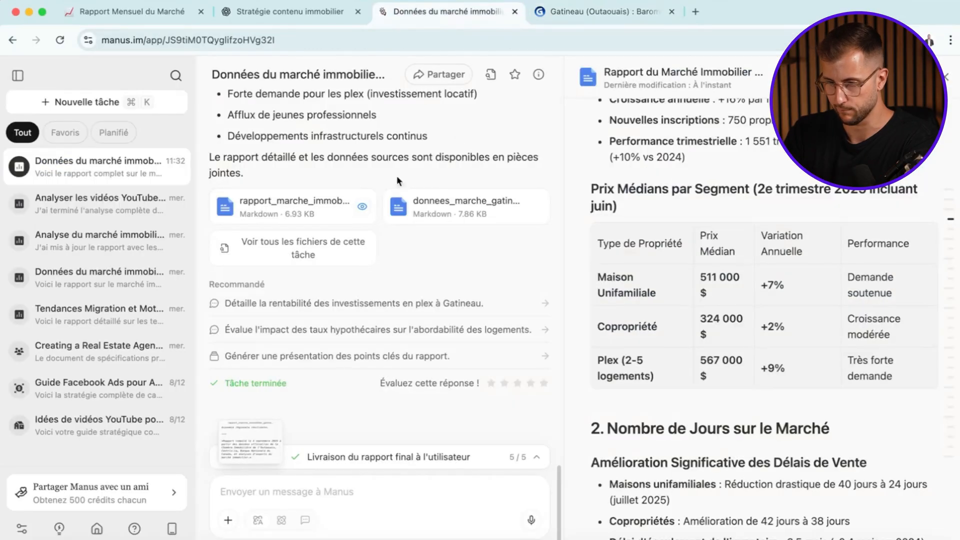
left_click(296, 14)
scroll(269, 215, "up", 10)
left_click(598, 13)
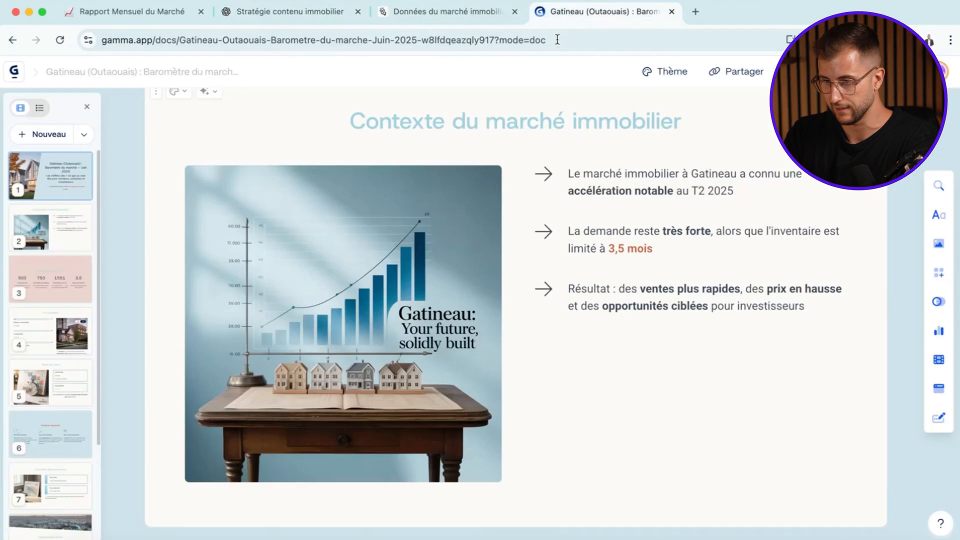
- Review the generated cards from the market context through key figures, median prices and selling times to the expert analysis
scroll(453, 235, "down", 3)
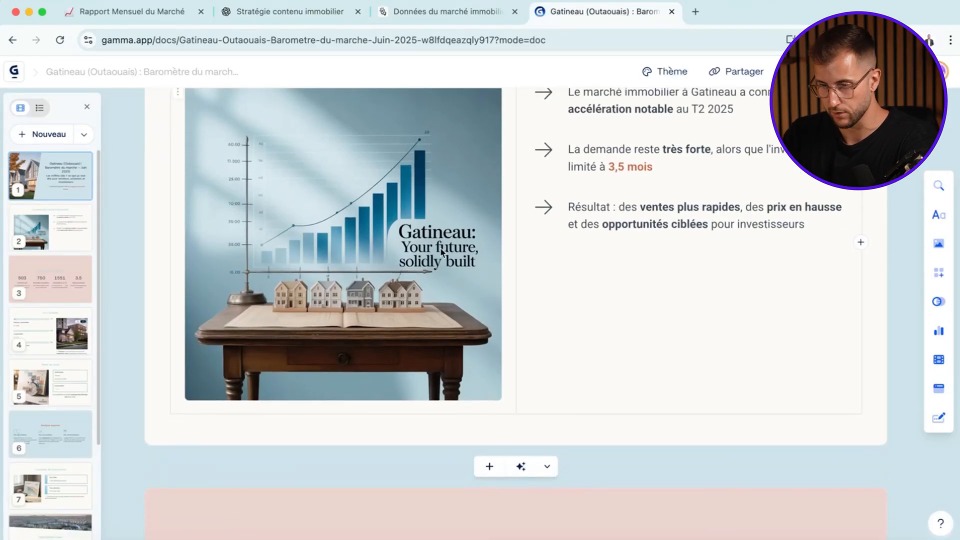
scroll(451, 313, "down", 15)
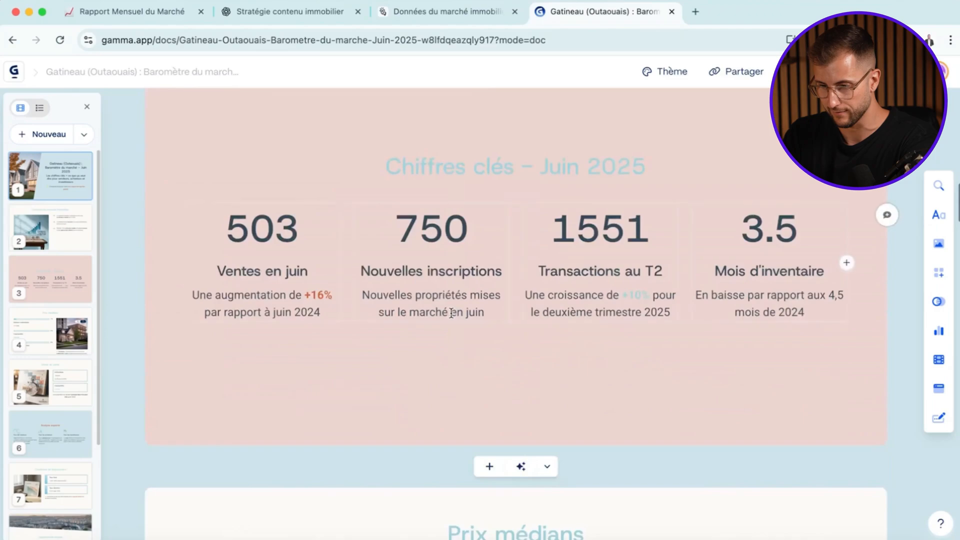
scroll(334, 295, "up", 2)
scroll(399, 262, "down", 2)
scroll(399, 261, "down", 10)
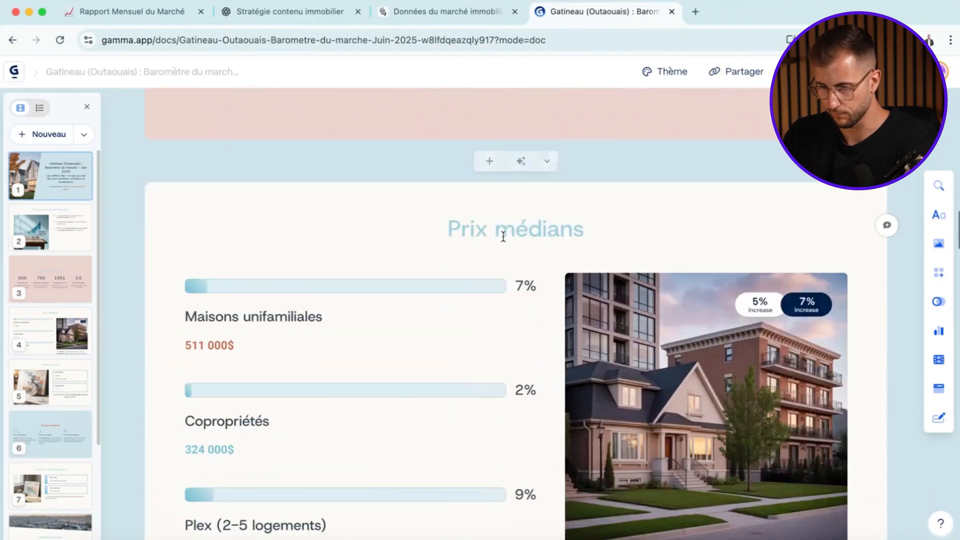
scroll(296, 208, "down", 6)
scroll(424, 326, "up", 2)
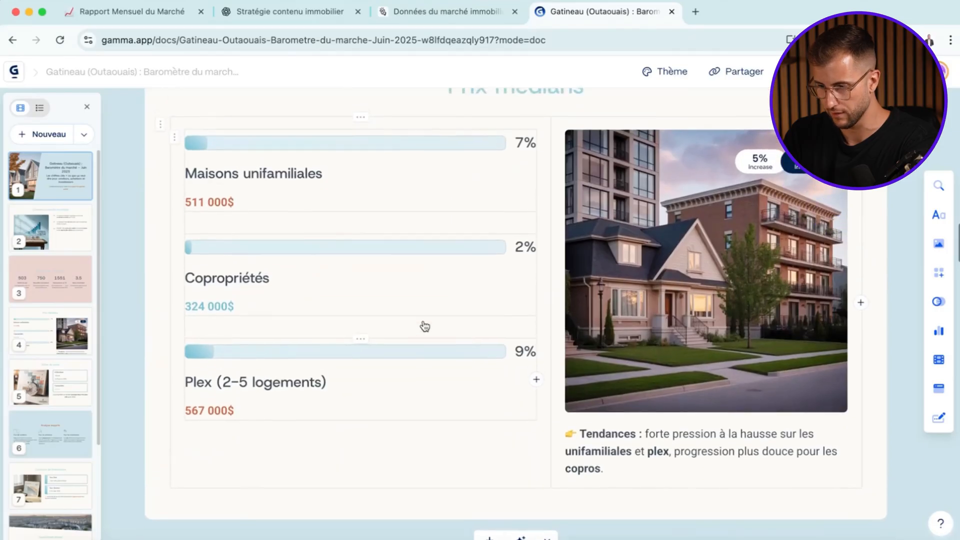
scroll(424, 326, "down", 10)
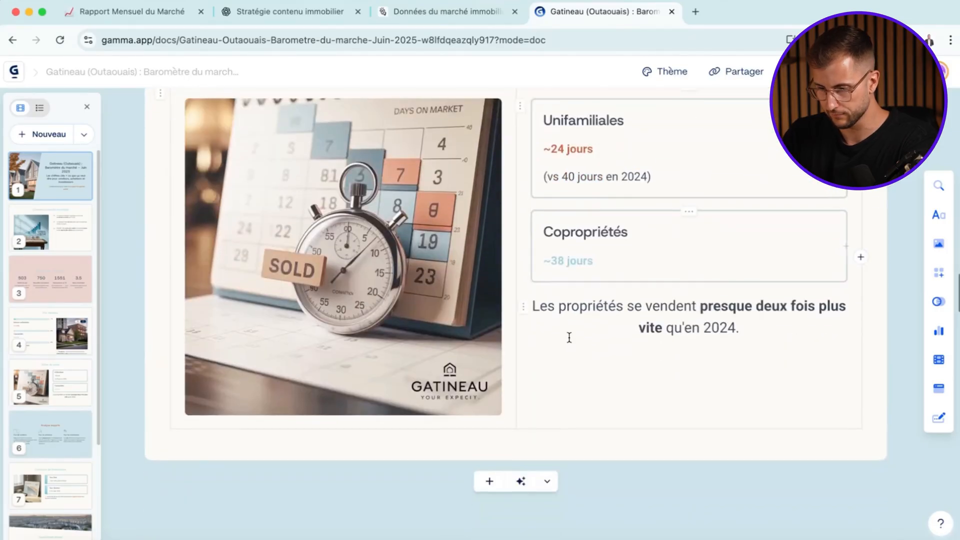
scroll(495, 343, "down", 10)
scroll(475, 351, "up", 2)
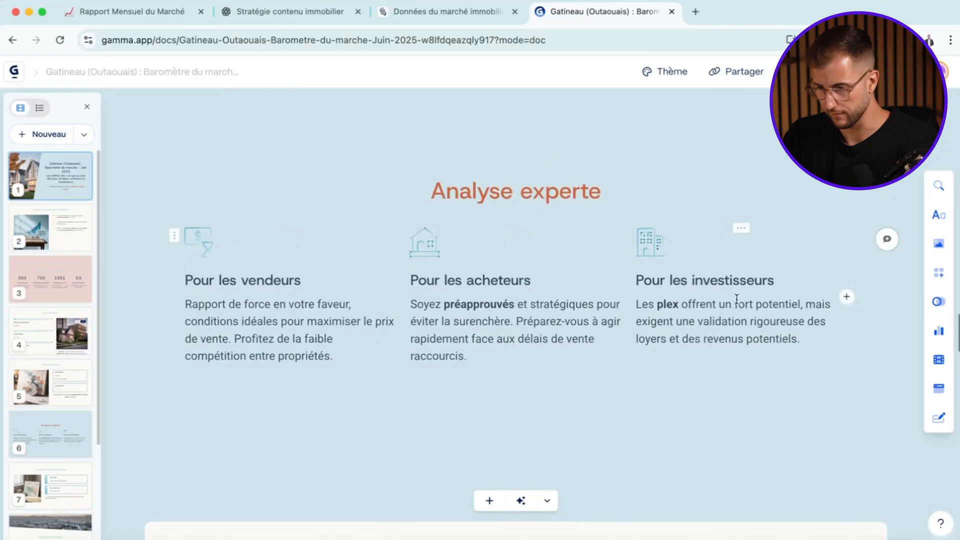
- Review the cards on financing conditions, local opportunities and practical strategies, ending with the closing call to action
scroll(736, 300, "down", 8)
scroll(738, 304, "down", 2)
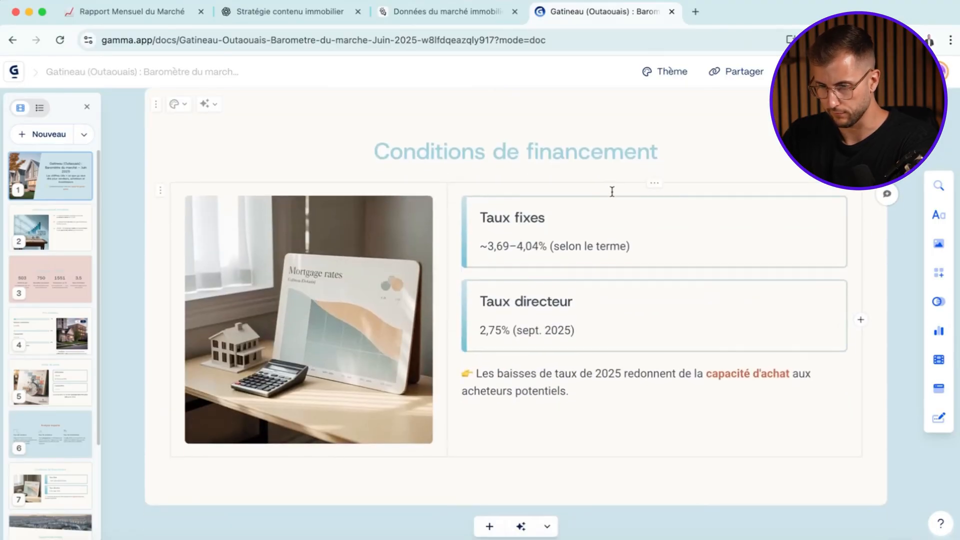
scroll(613, 191, "down", 2)
scroll(554, 318, "down", 10)
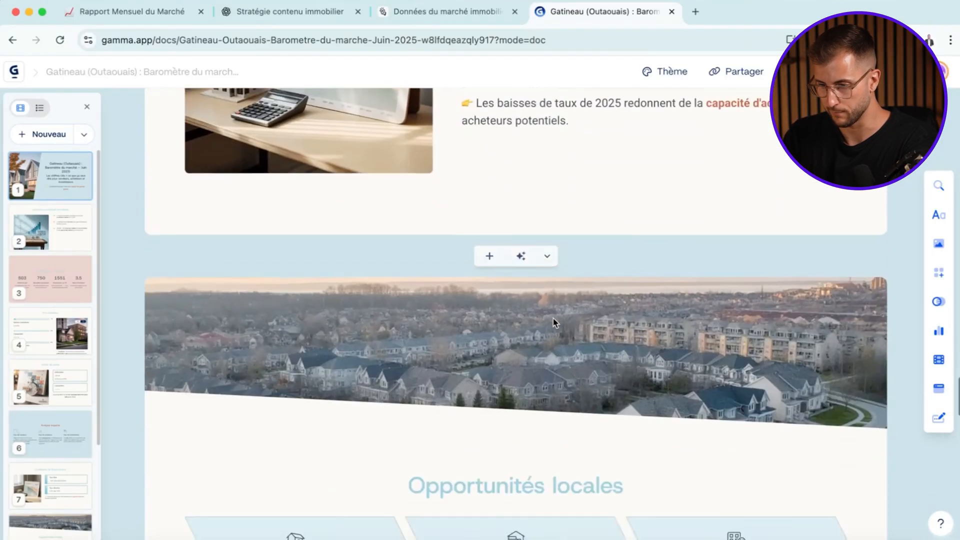
scroll(500, 325, "up", 1)
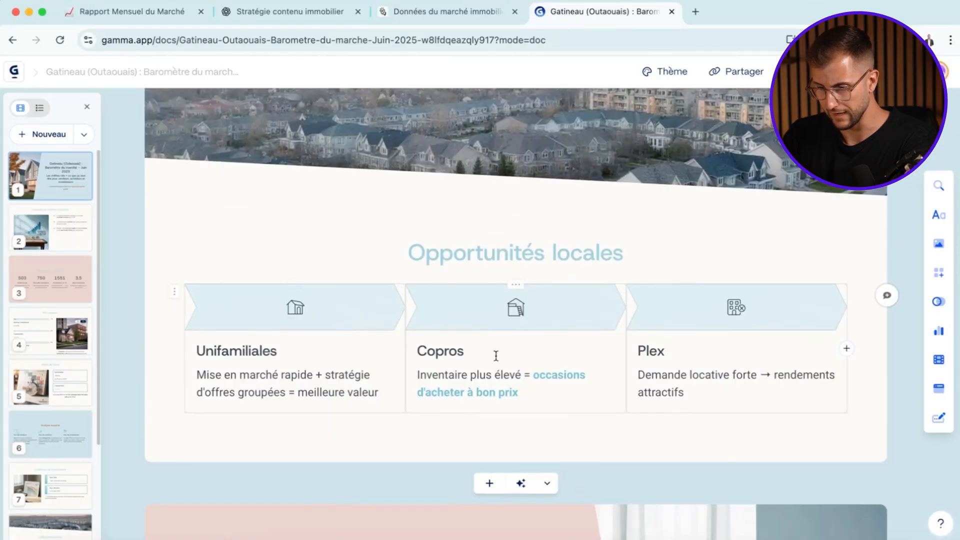
scroll(682, 368, "up", 3)
scroll(592, 362, "down", 10)
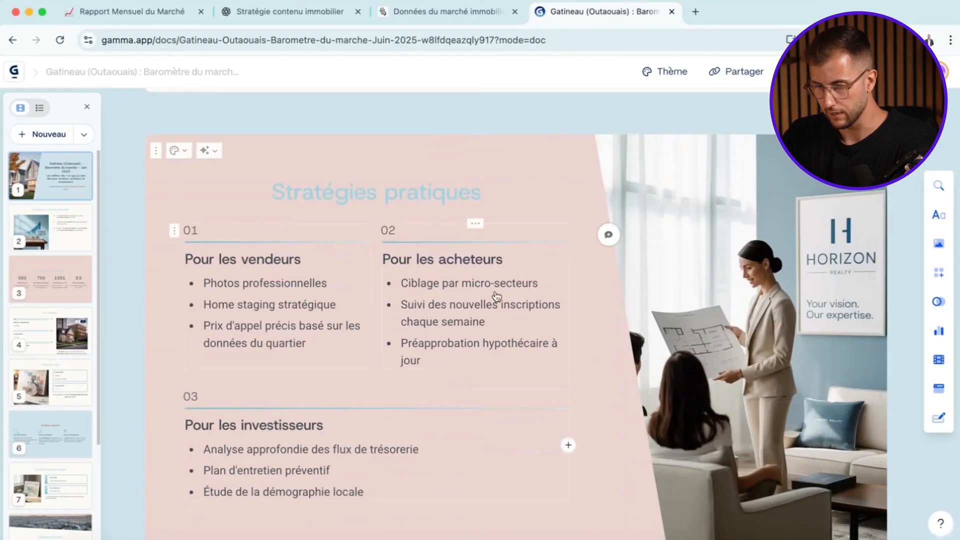
scroll(500, 285, "down", 8)
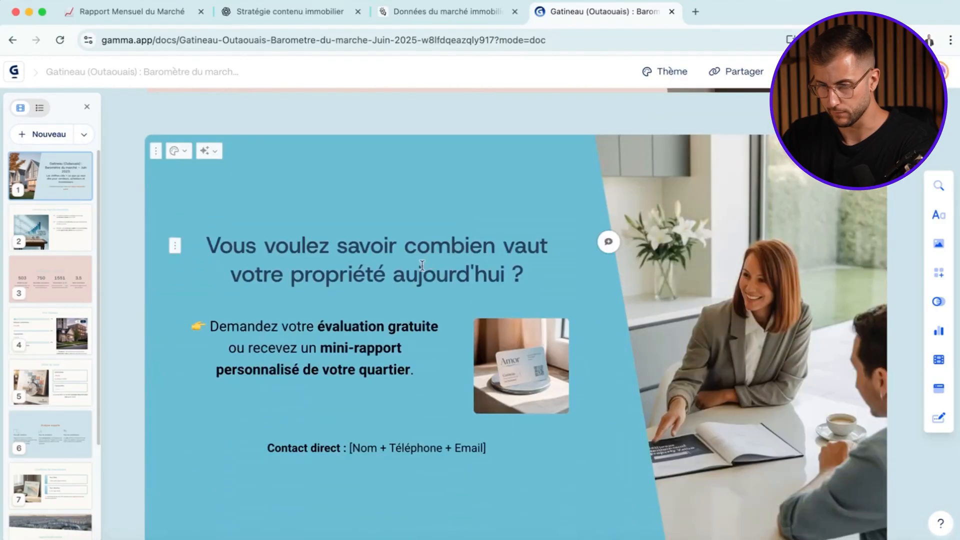
scroll(431, 263, "down", 1)
- Examine the free evaluation offer on the closing card and select its « [Nom + Téléphone + Email] » contact placeholder
left_click_drag(413, 332, 222, 293)
left_click(293, 330)
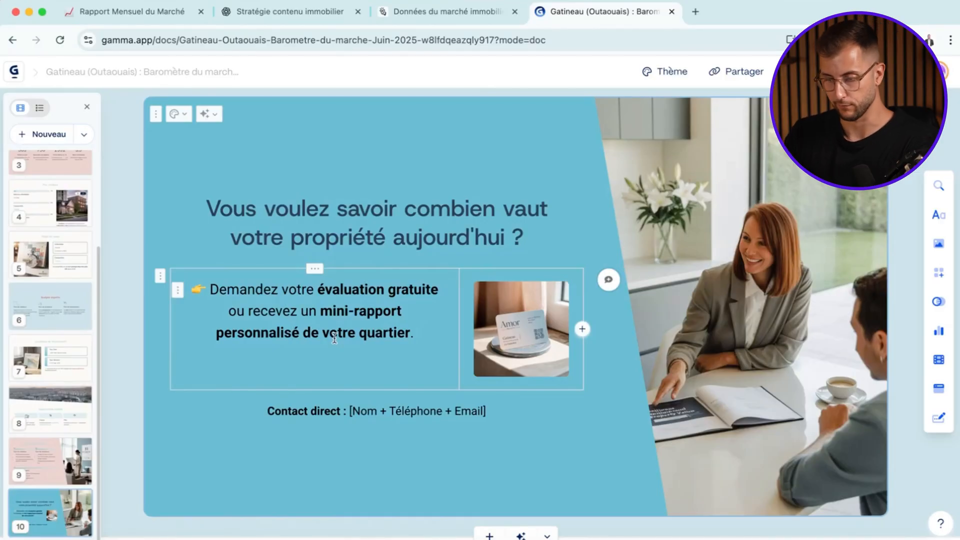
left_click(438, 410)
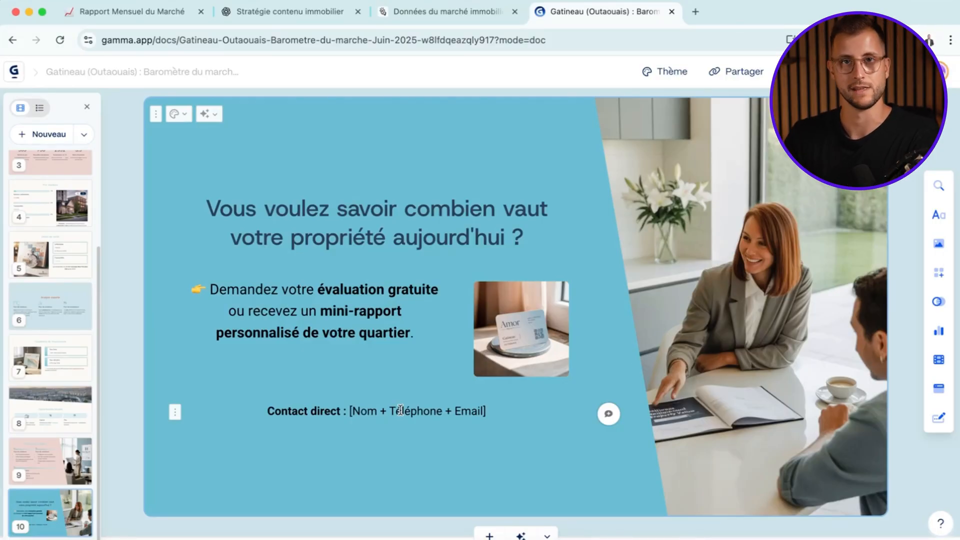
left_click_drag(381, 405, 419, 410)
left_click(418, 410)
scroll(418, 410, "down", 1)
left_click_drag(487, 383, 366, 383)
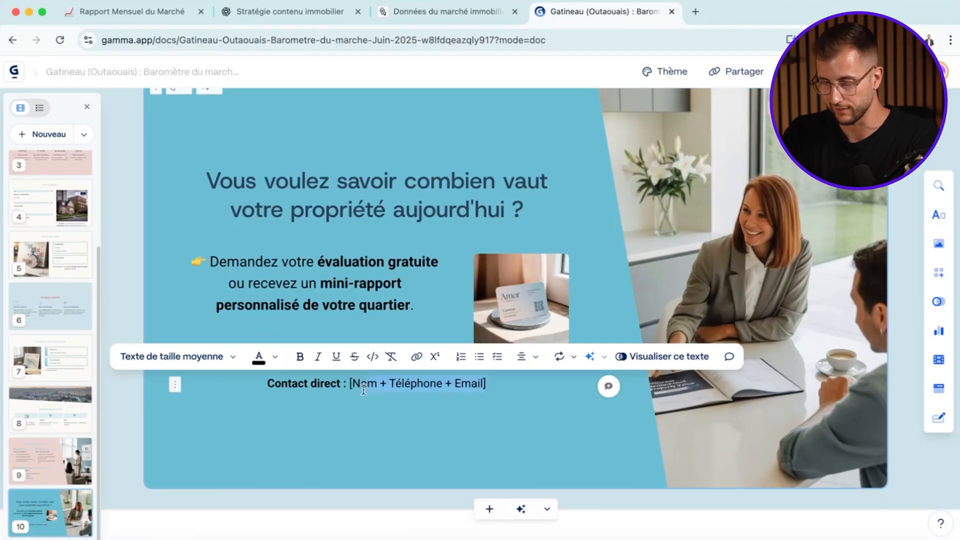
- Export all cards of the presentation as a PDF and as a PowerPoint file
scroll(392, 421, "down", 1)
scroll(397, 406, "up", 4)
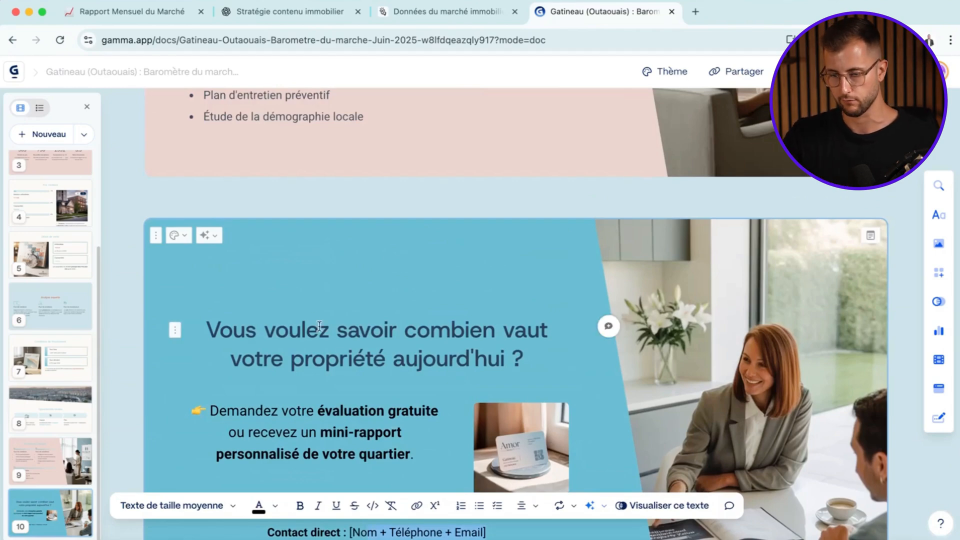
scroll(178, 257, "up", 6)
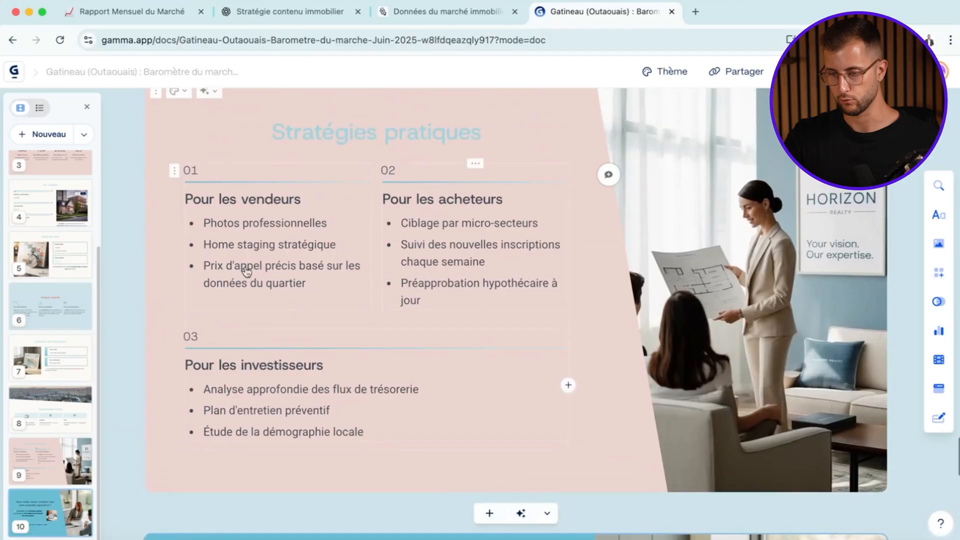
left_click(746, 72)
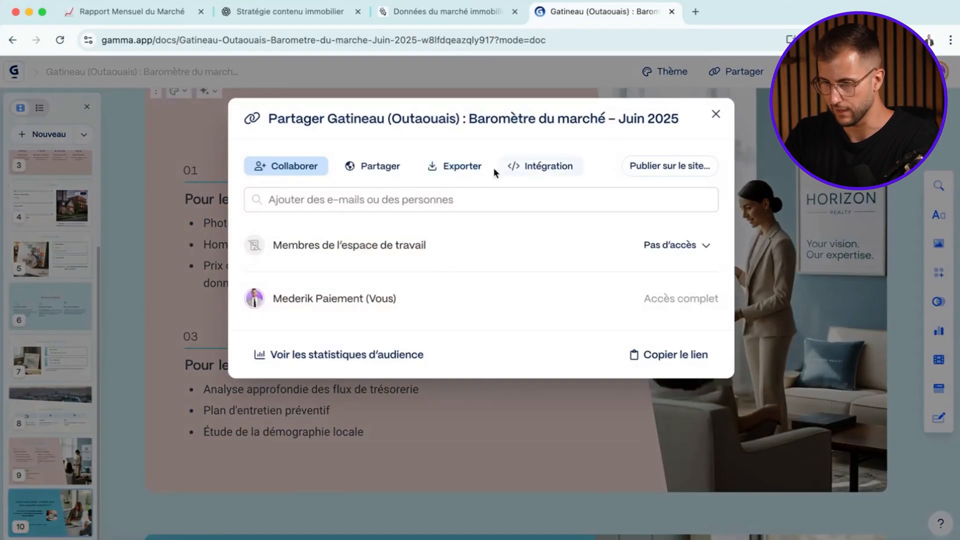
left_click(464, 168)
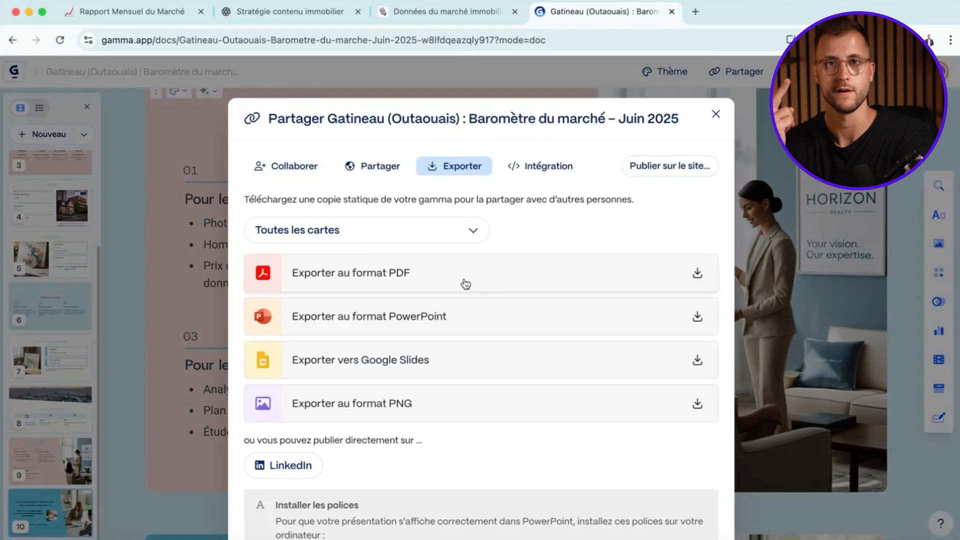
left_click(364, 284)
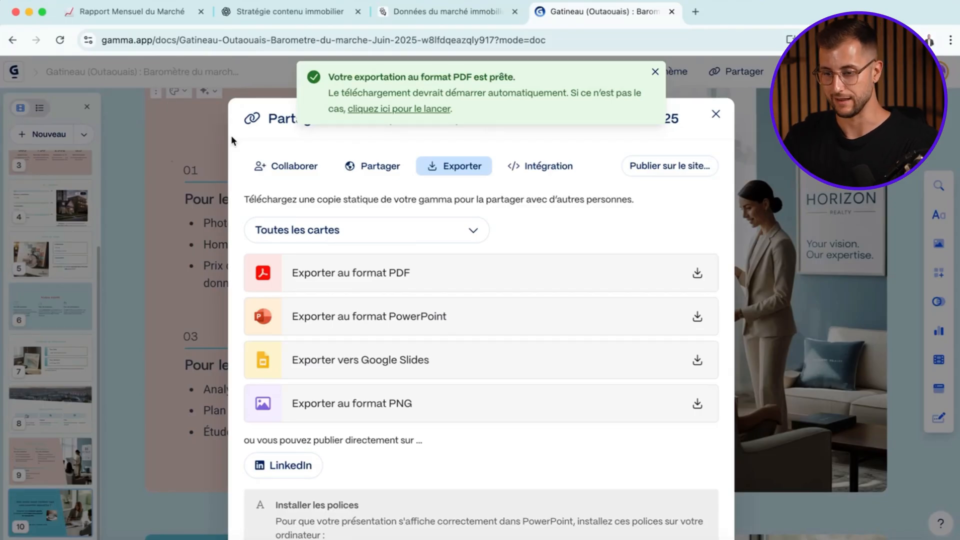
left_click(334, 318)
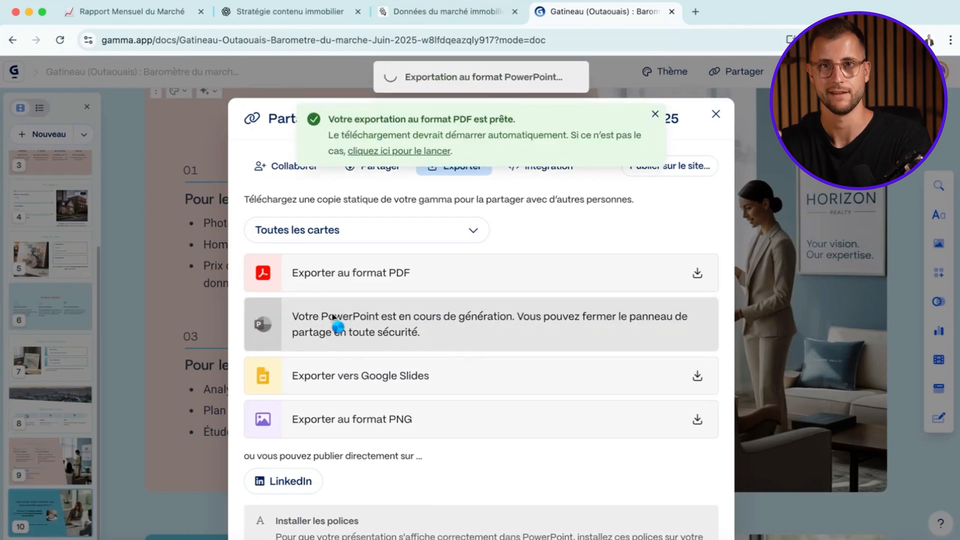